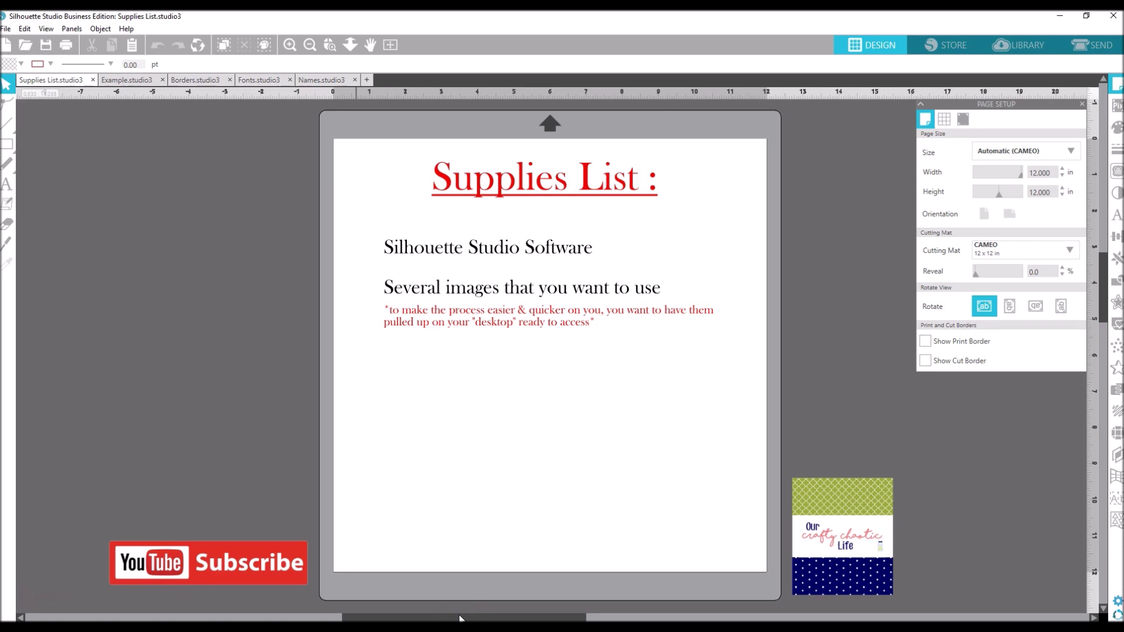
# - Examine the photo-filled name example, the samples with and without border, and the list of thick fonts in the open documents
pyautogui.click(138, 85)
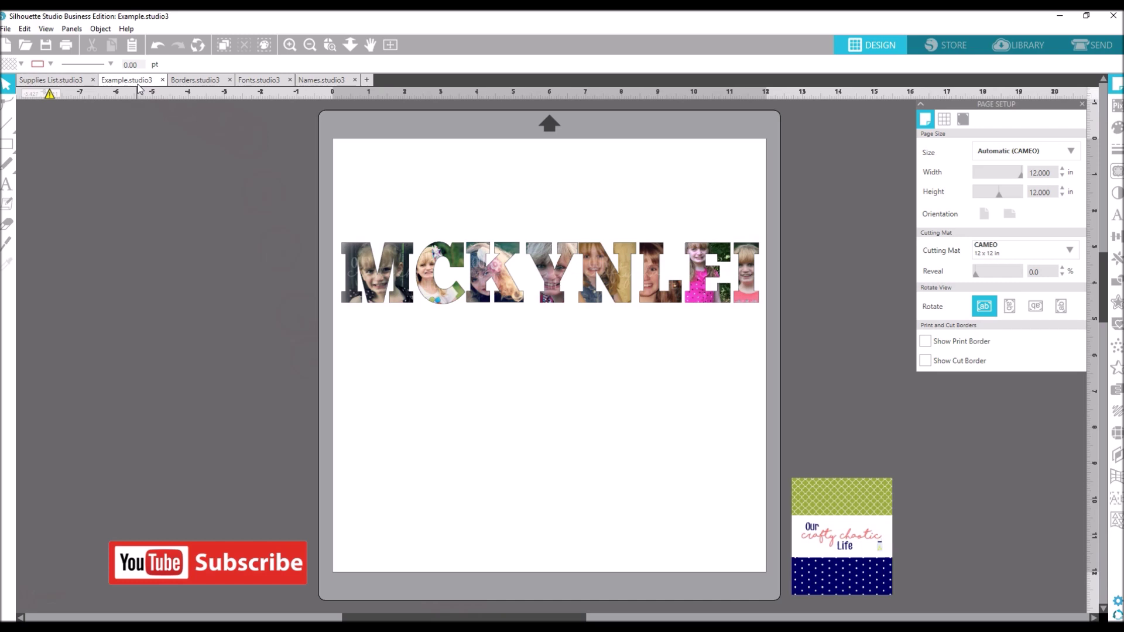
pyautogui.click(143, 87)
pyautogui.click(195, 80)
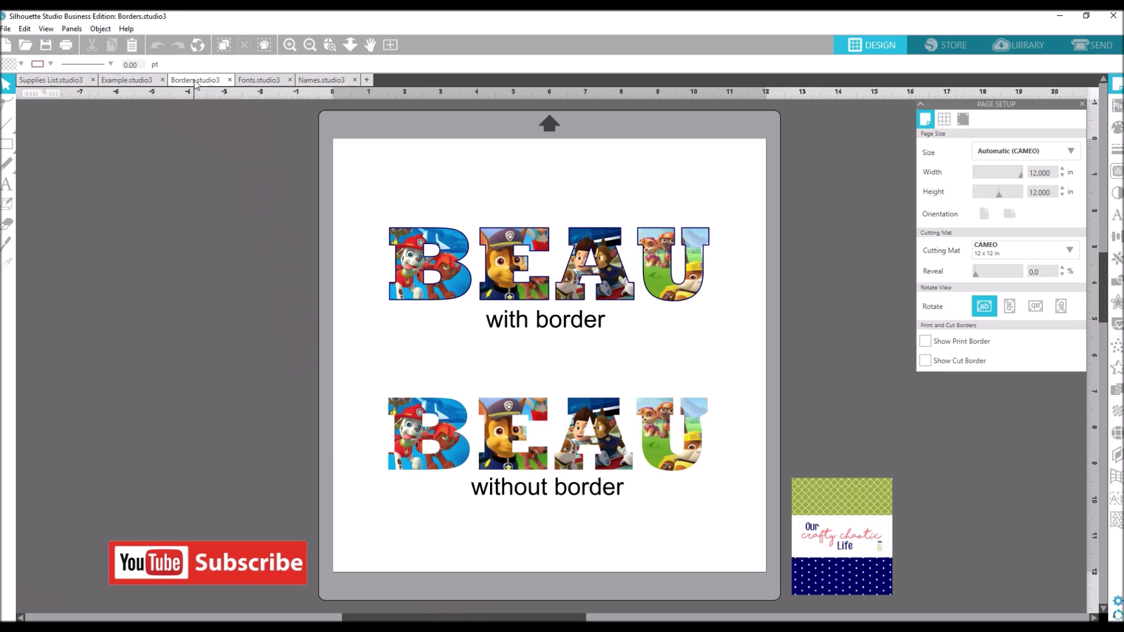
pyautogui.click(194, 84)
pyautogui.click(285, 220)
pyautogui.click(52, 63)
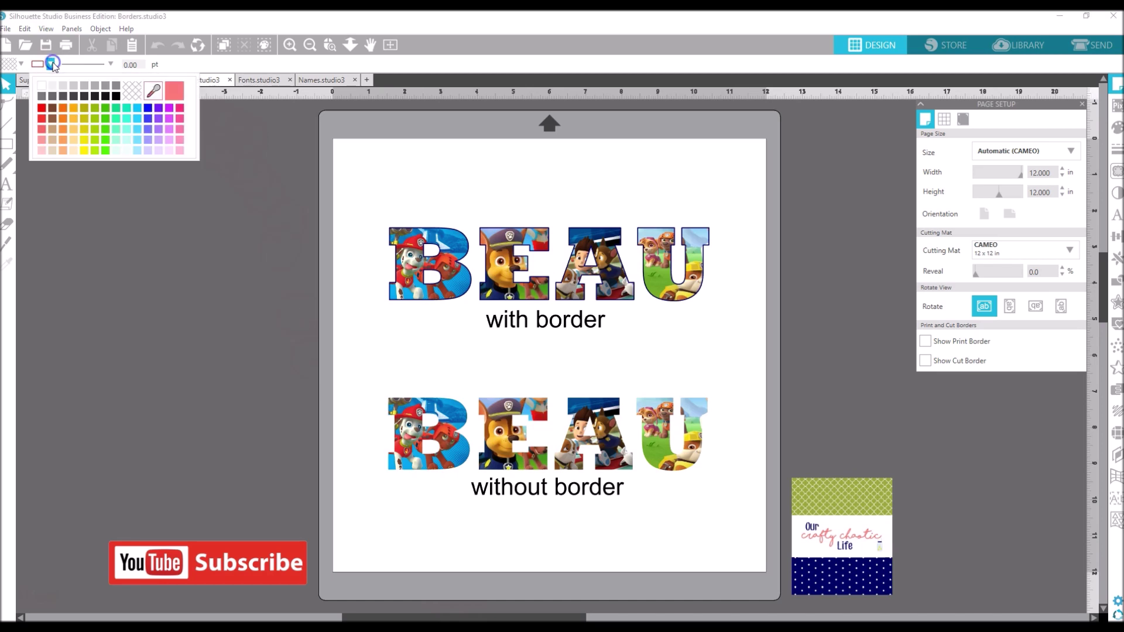
pyautogui.click(244, 201)
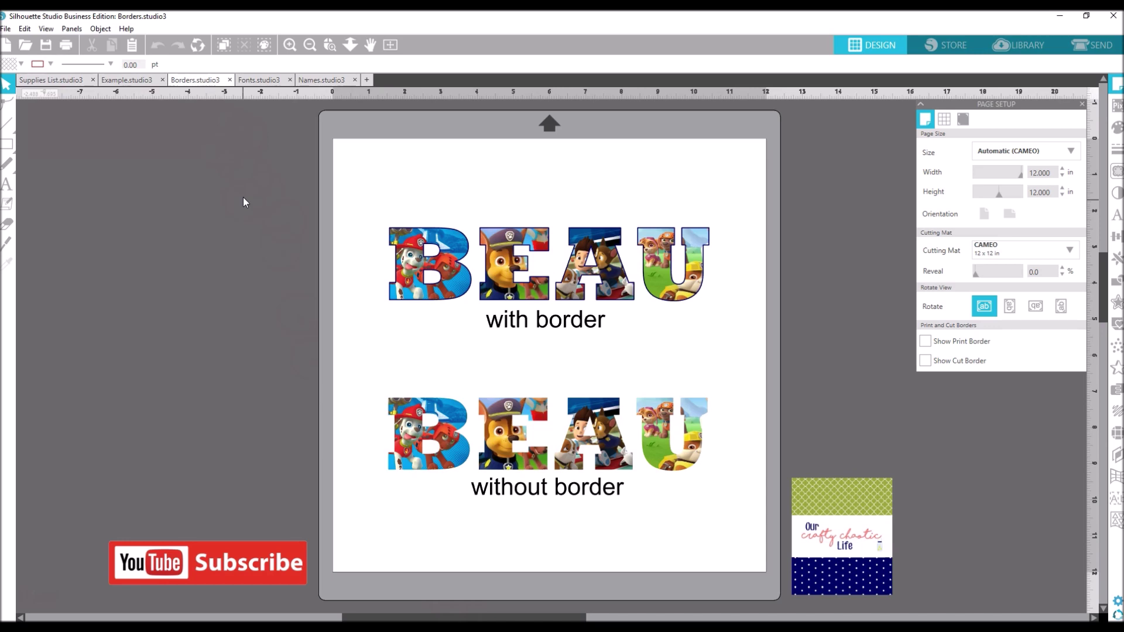
pyautogui.click(275, 146)
pyautogui.click(270, 82)
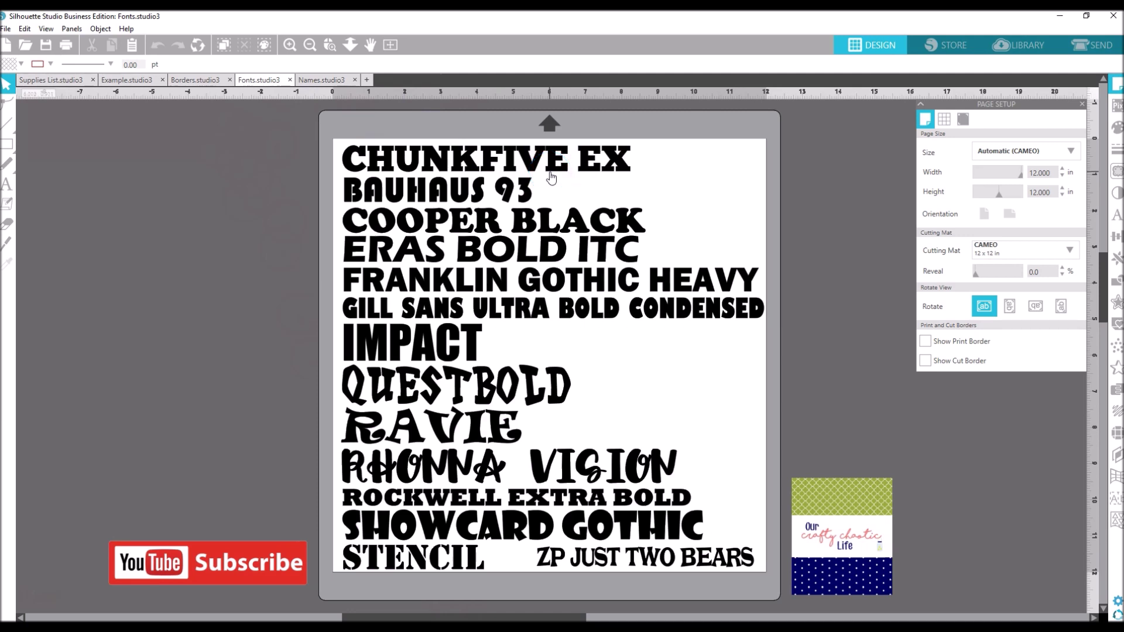
# - In the Names document, add the child's first name in capital letters as text on the upper part of the mat
pyautogui.click(337, 81)
pyautogui.click(7, 185)
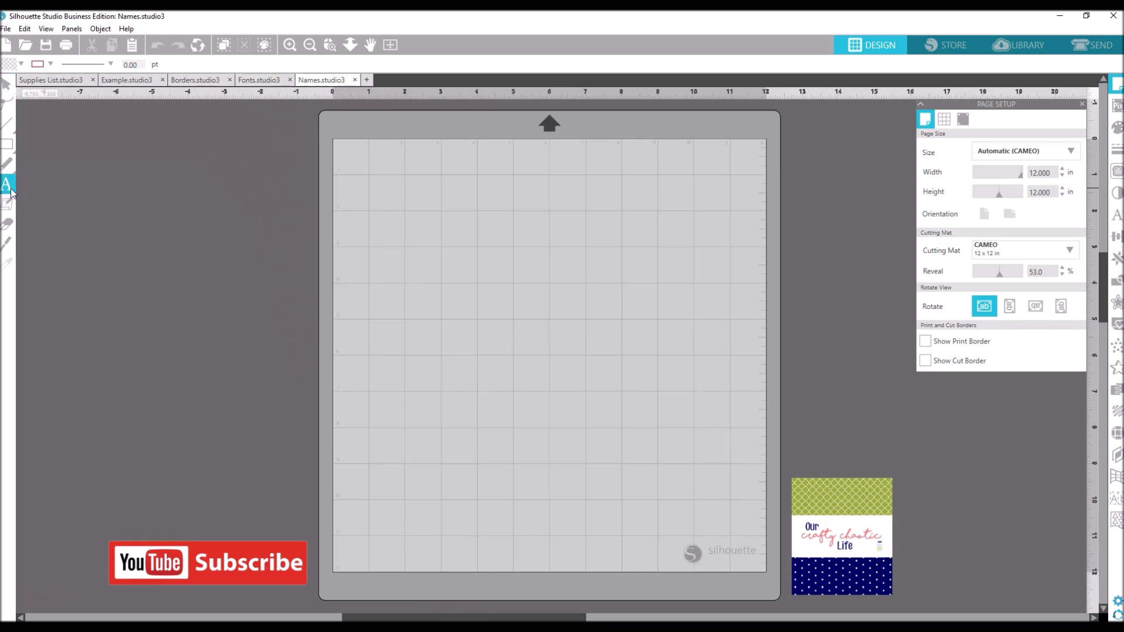
pyautogui.click(413, 267)
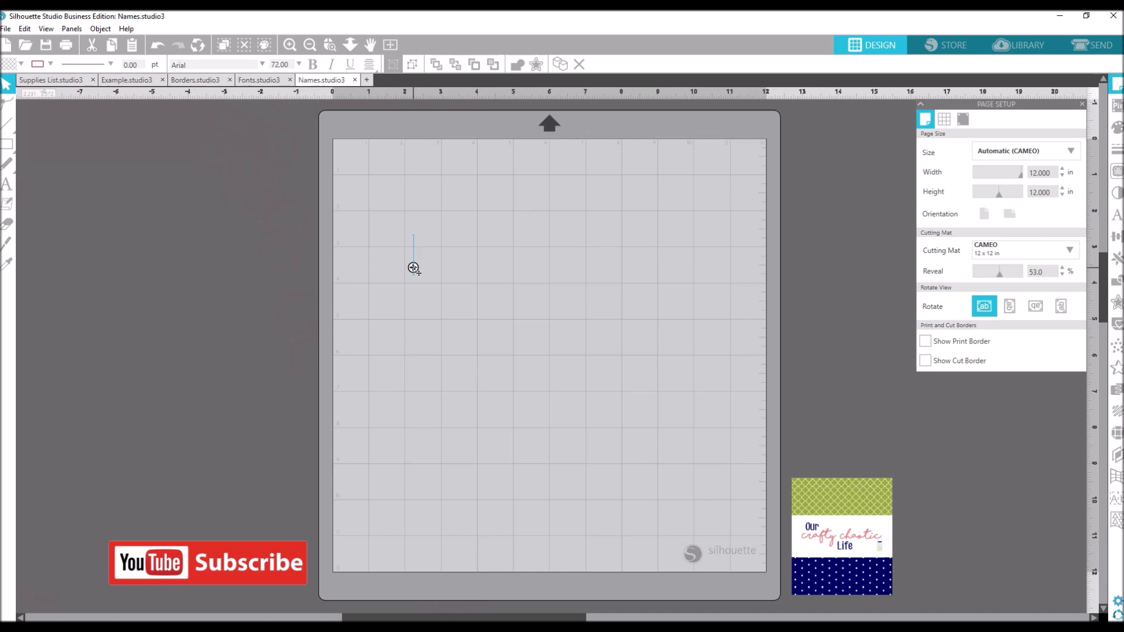
pyautogui.write('ADDY')
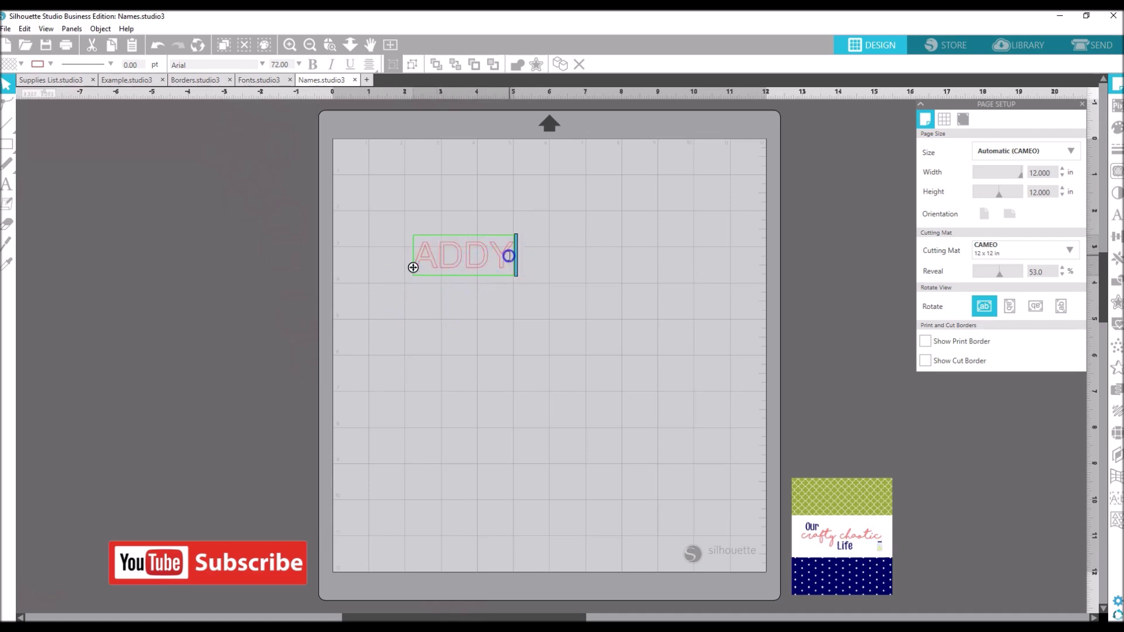
# - Set the whole name text to the ChunkFive Ex font at 288 pt
pyautogui.moveTo(509, 255); pyautogui.dragTo(396, 241)
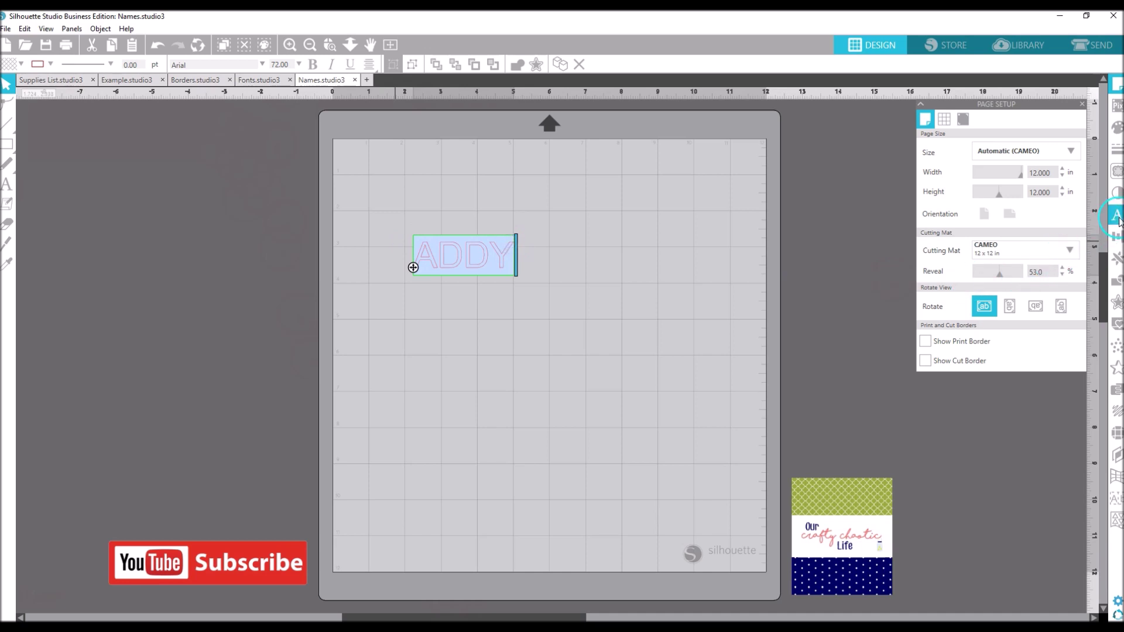
pyautogui.click(1118, 220)
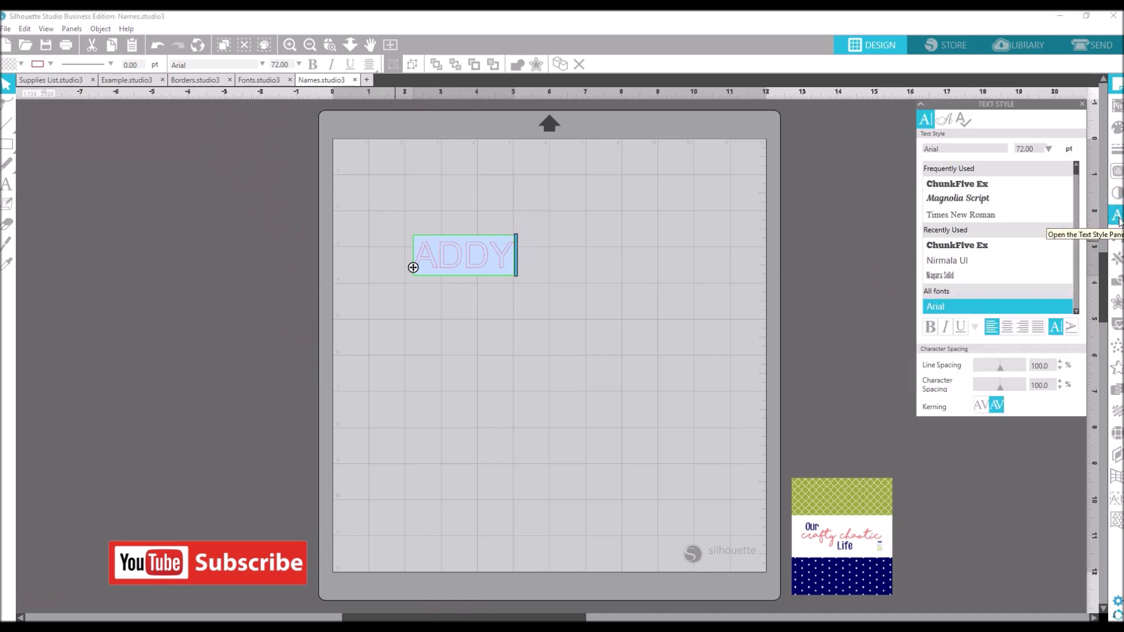
pyautogui.click(971, 187)
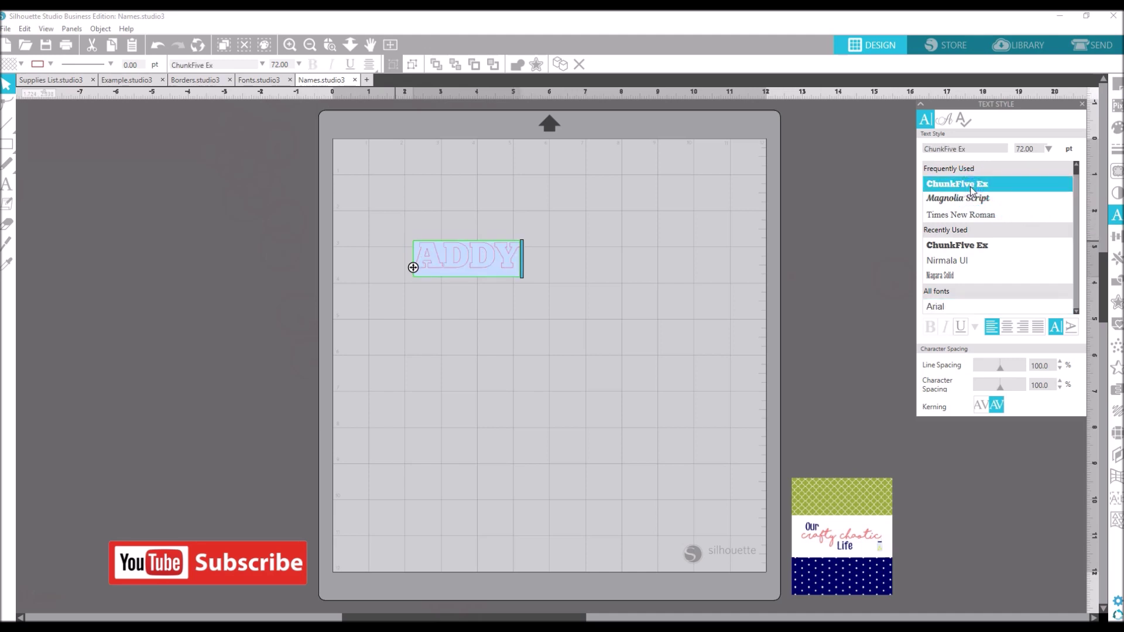
pyautogui.click(299, 64)
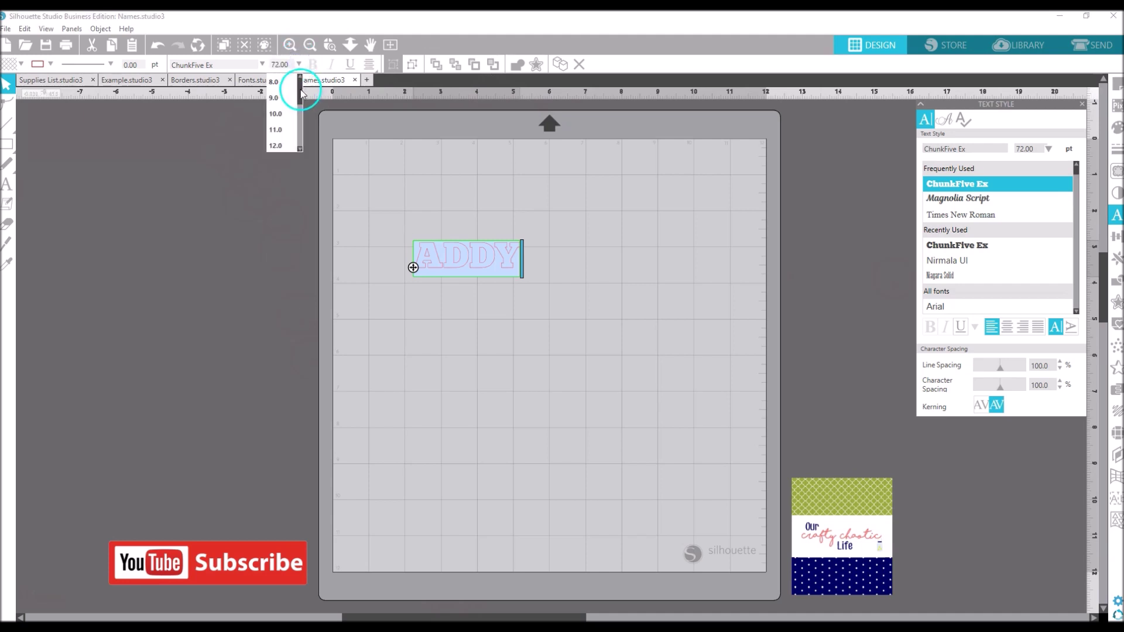
pyautogui.moveTo(298, 117); pyautogui.dragTo(298, 145)
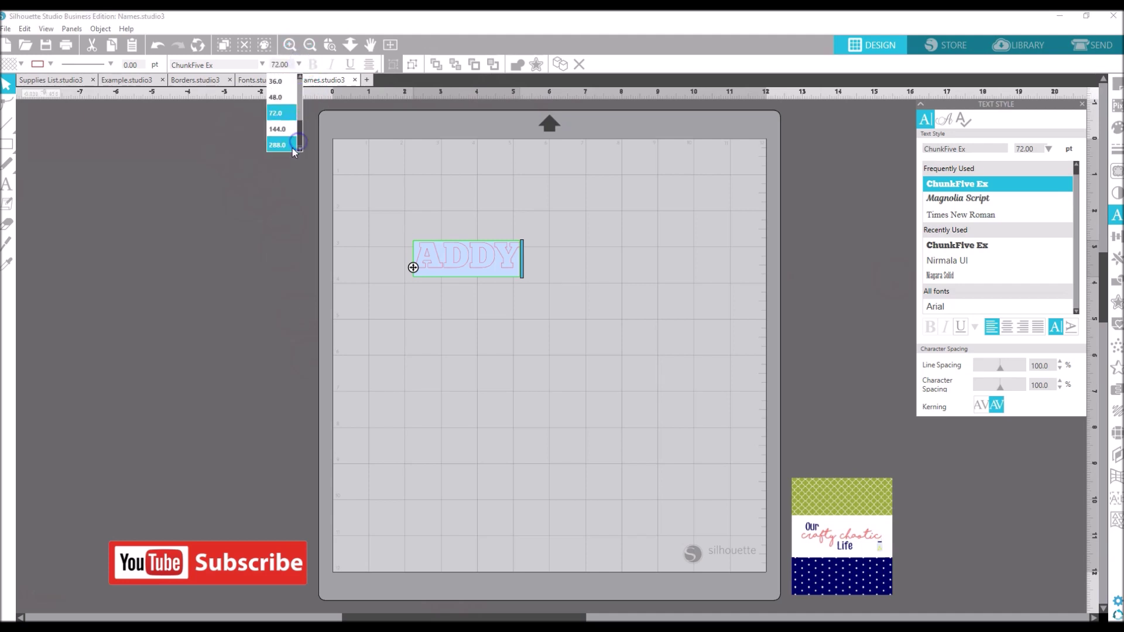
pyautogui.click(290, 146)
pyautogui.click(658, 376)
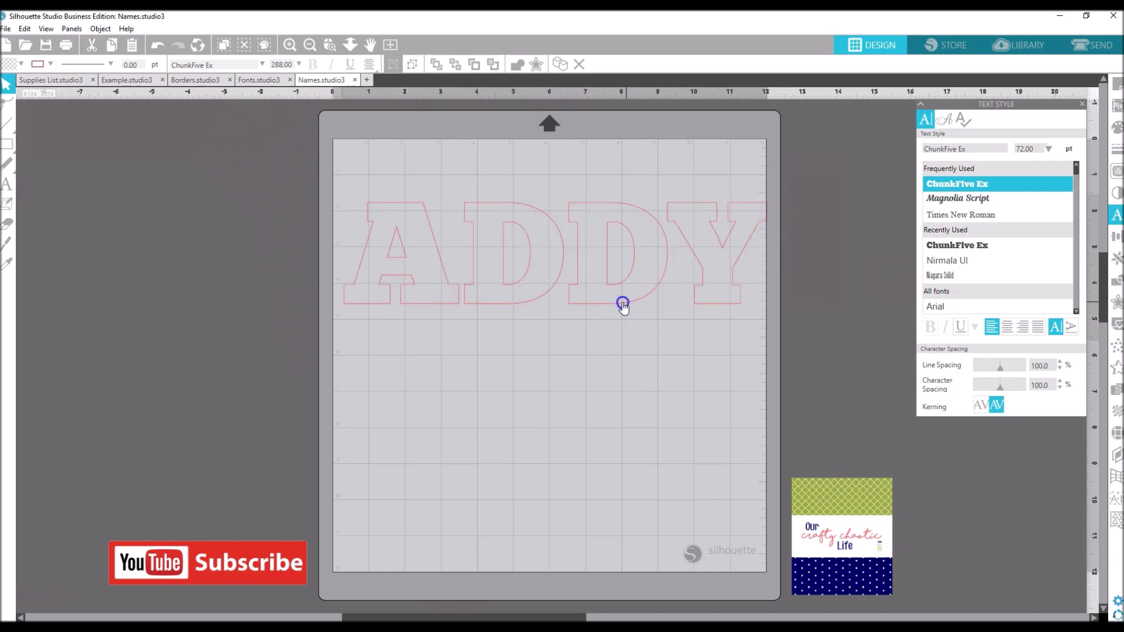
# - Shift the enlarged name to fit within the mat's width and ungroup it into individual letters
pyautogui.moveTo(623, 305); pyautogui.dragTo(621, 305)
pyautogui.click(615, 313)
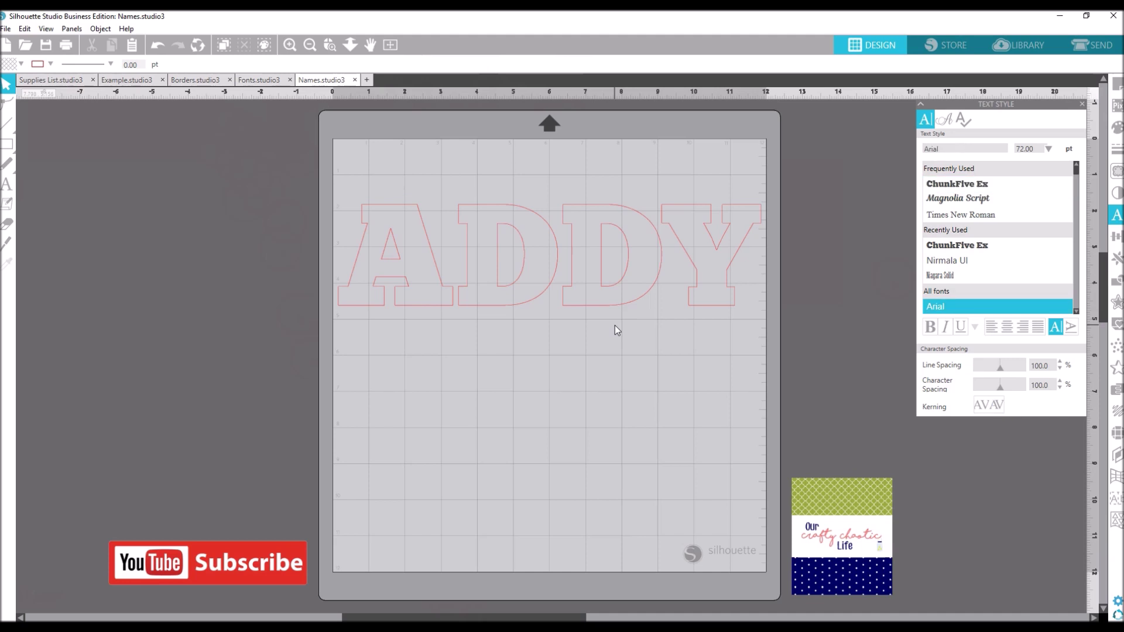
pyautogui.click(617, 306)
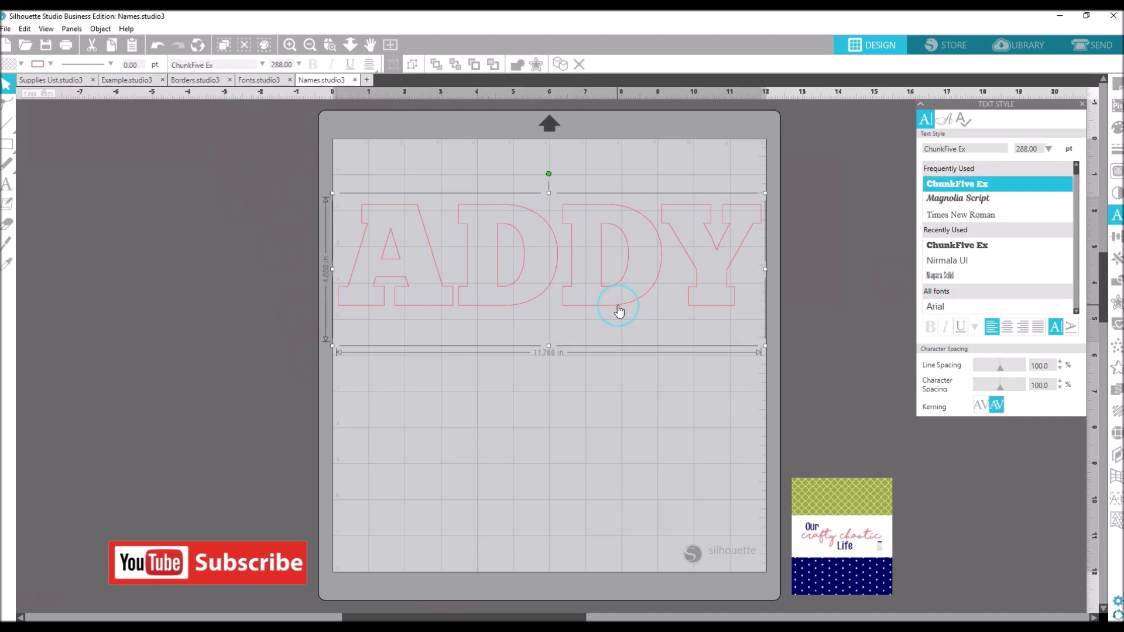
pyautogui.click(549, 378)
pyautogui.rightClick(602, 299)
pyautogui.click(633, 489)
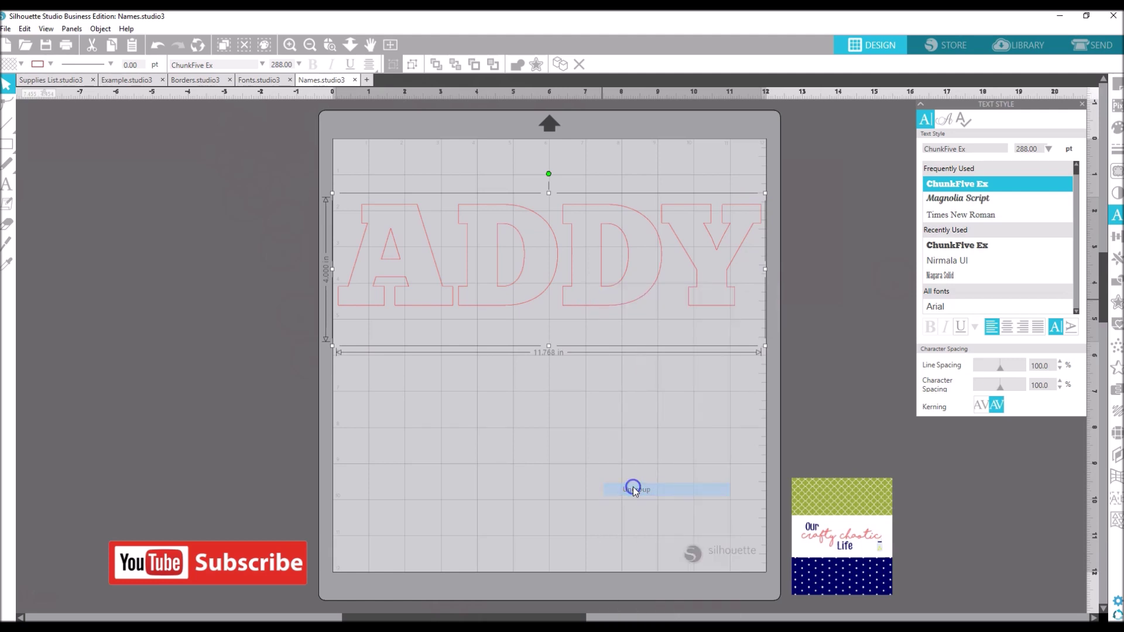
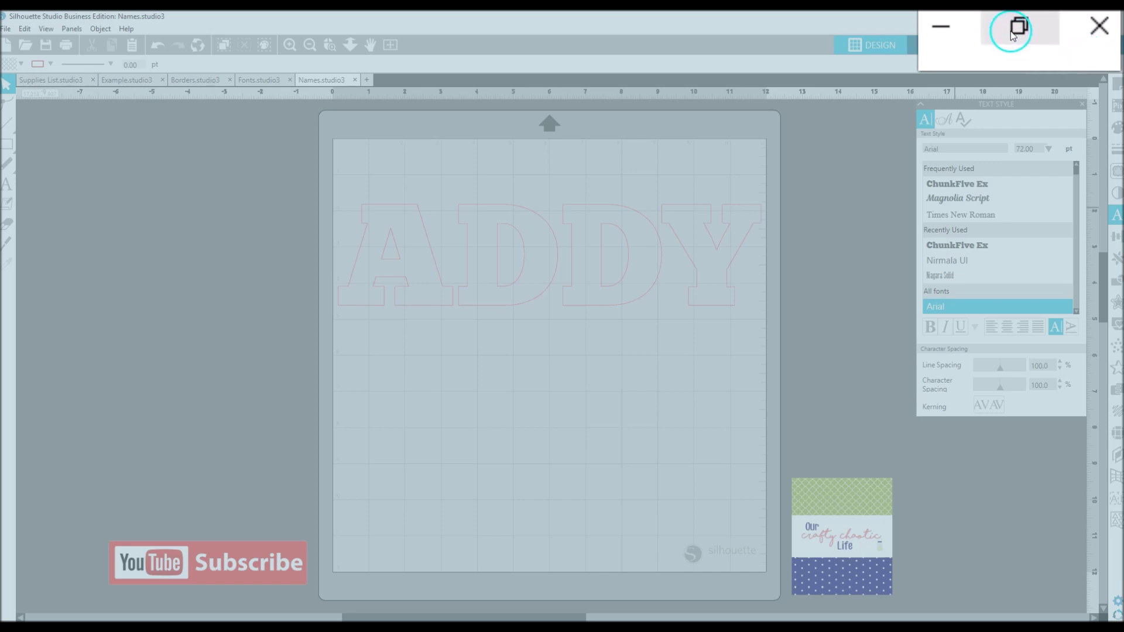
# - Restore the maximized window and narrow it until the photo files A1 to A7 on the desktop are exposed
pyautogui.click(1085, 21)
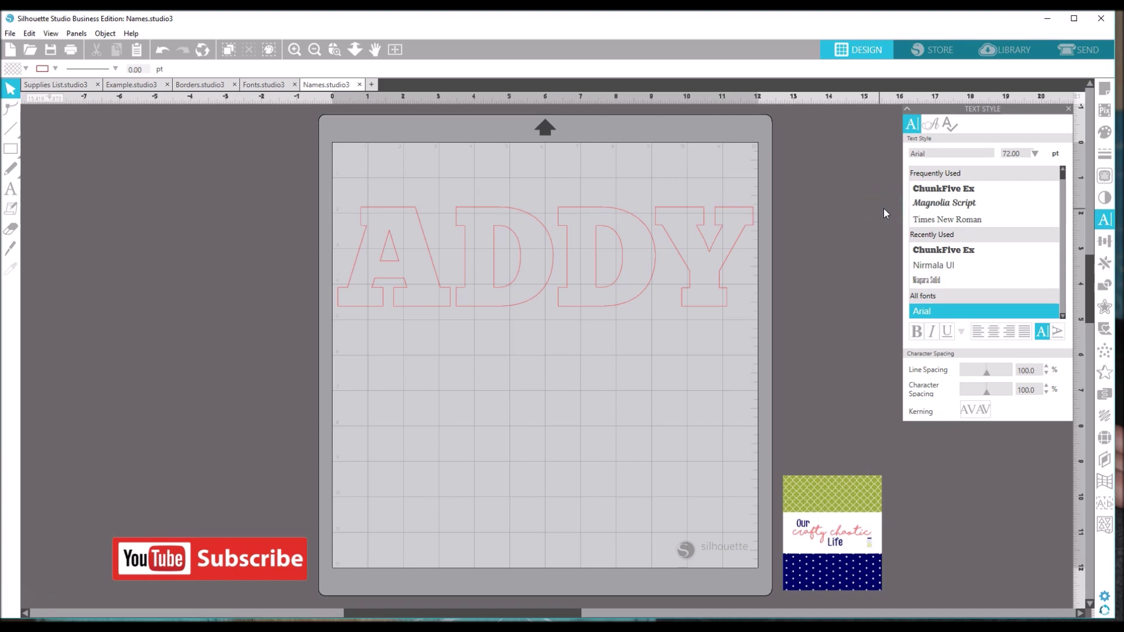
pyautogui.moveTo(1113, 36); pyautogui.dragTo(1103, 34)
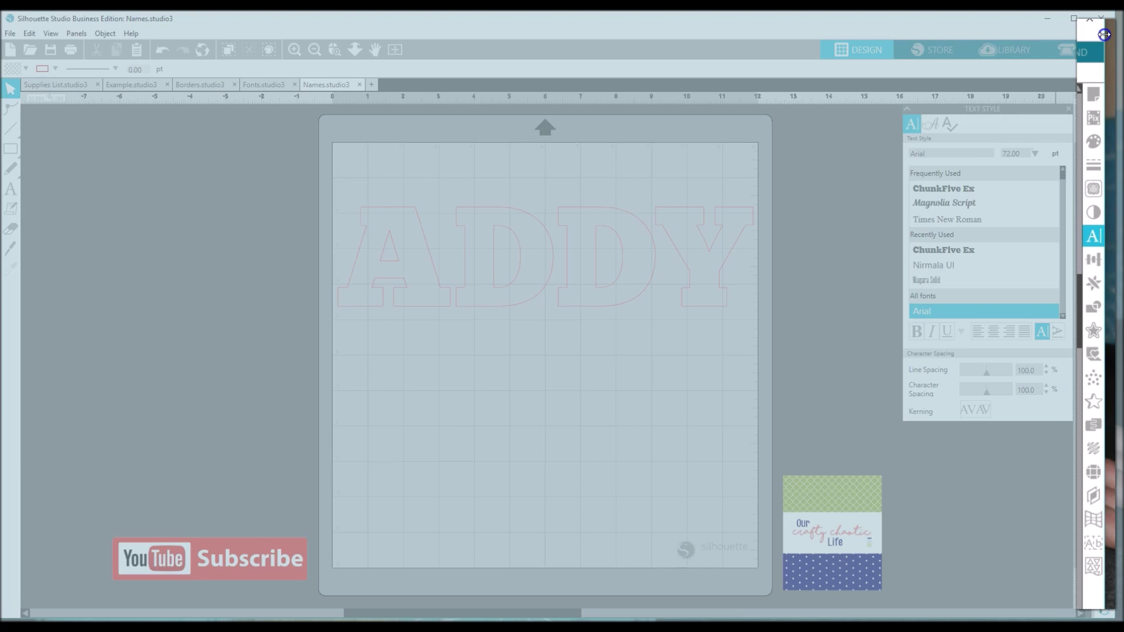
pyautogui.moveTo(1105, 35); pyautogui.dragTo(1076, 34)
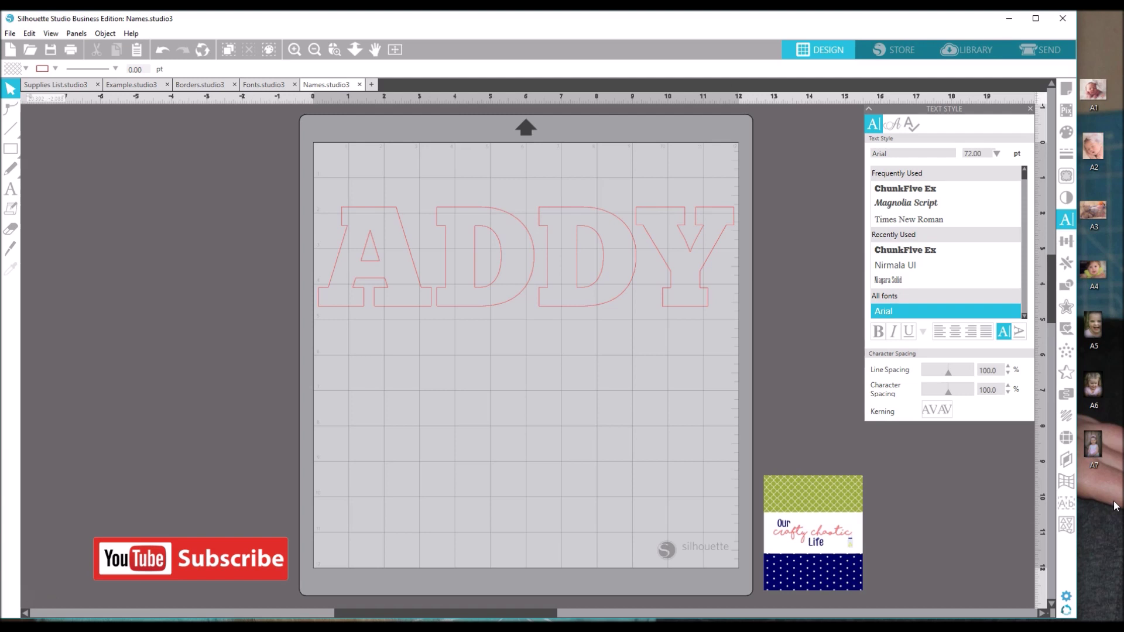
# - Bring up the Transform options for scaling objects
pyautogui.click(657, 448)
pyautogui.click(574, 221)
pyautogui.click(879, 250)
pyautogui.click(1068, 99)
pyautogui.click(1068, 246)
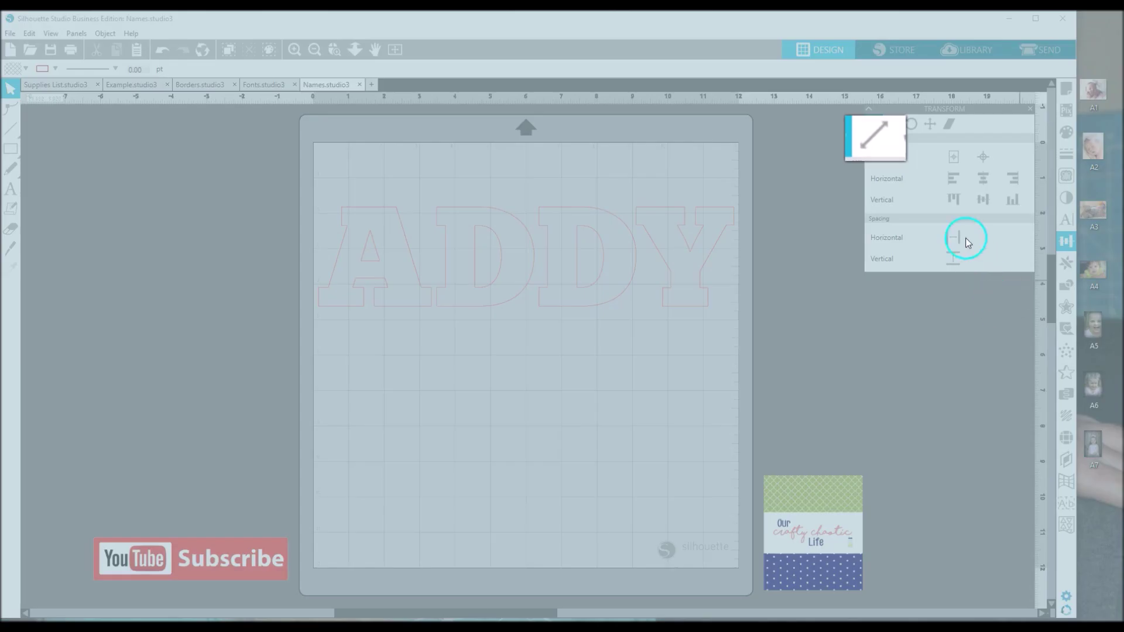
pyautogui.click(861, 151)
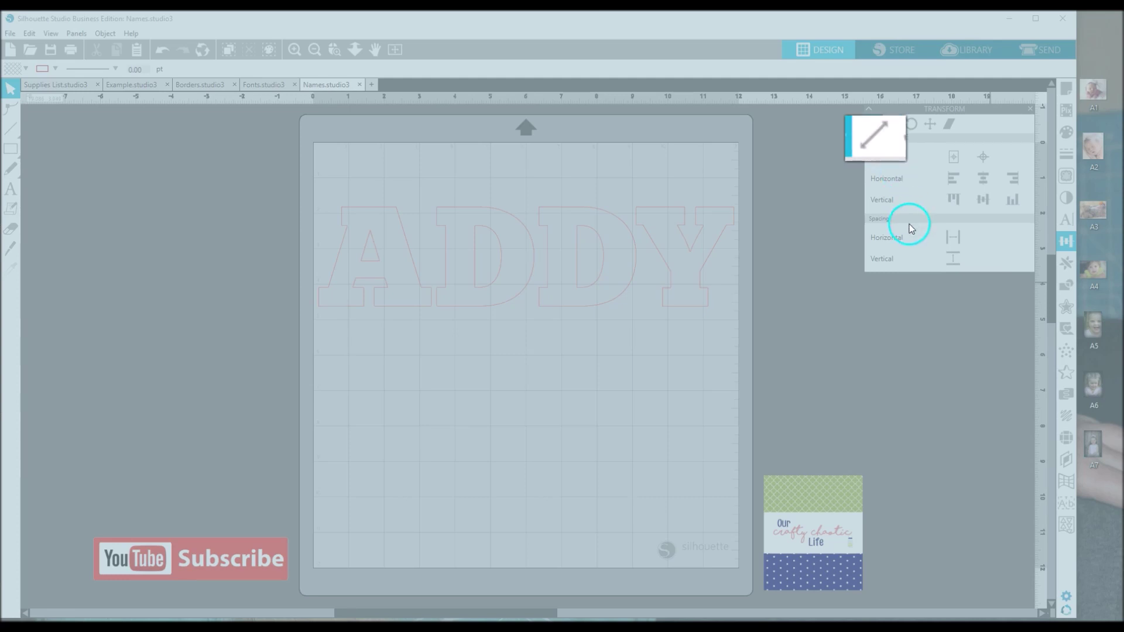
pyautogui.click(891, 124)
pyautogui.click(905, 167)
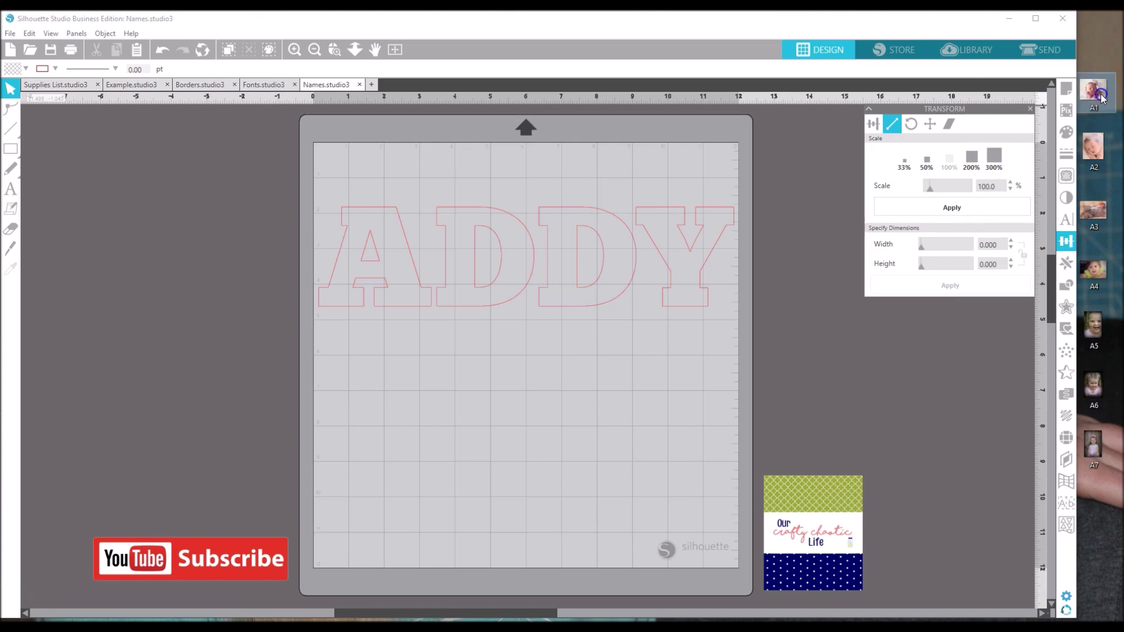
# - Place photo A1 from the desktop onto the design page and shift it slightly toward the page's upper left
pyautogui.moveTo(1101, 97); pyautogui.dragTo(523, 404)
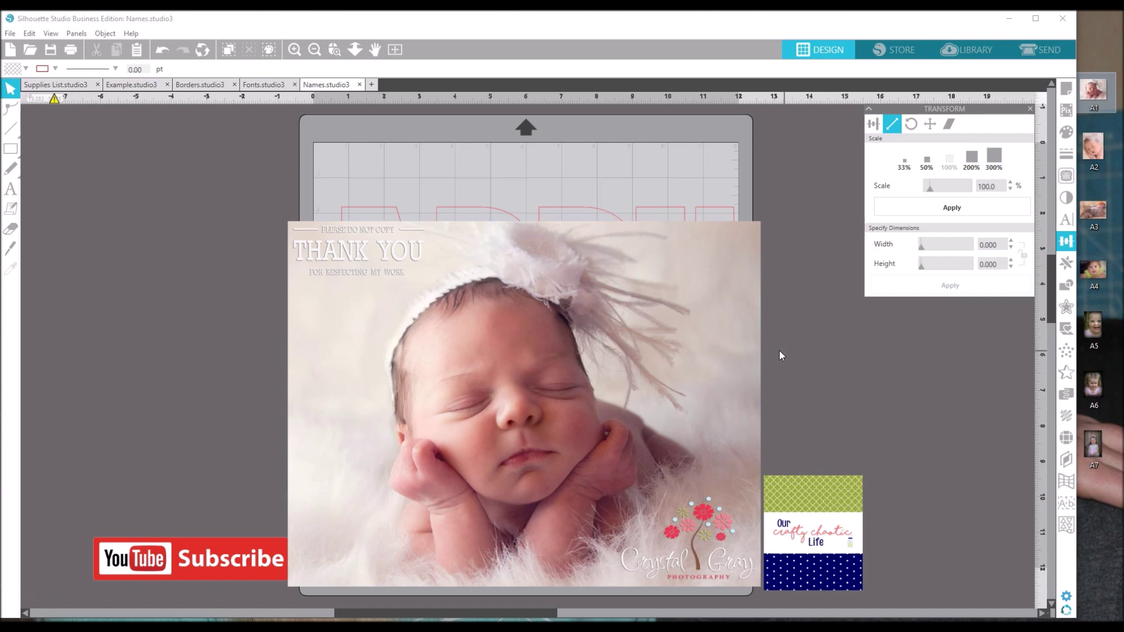
pyautogui.click(524, 344)
pyautogui.click(282, 217)
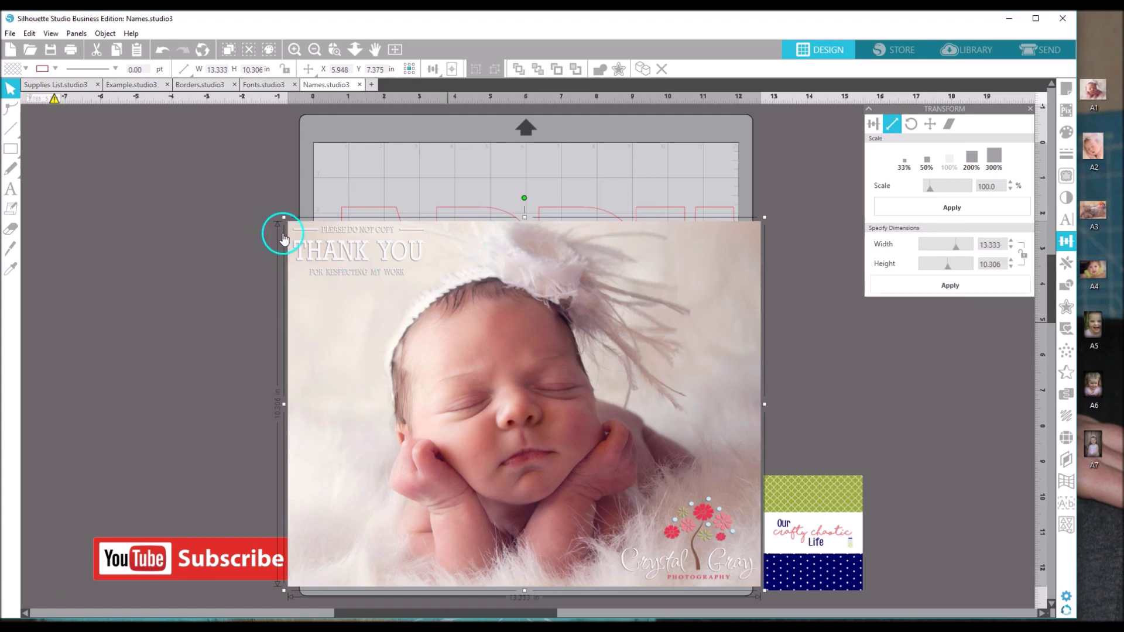
pyautogui.click(483, 343)
pyautogui.moveTo(483, 343); pyautogui.dragTo(467, 317)
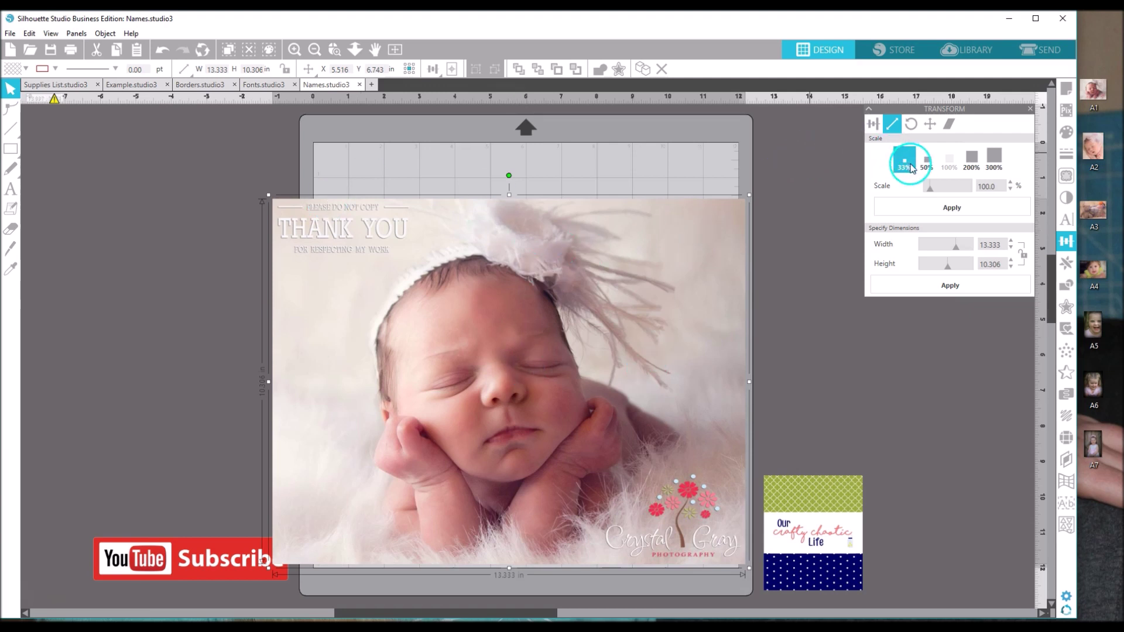
# - Scale the placed baby photo to 50%
pyautogui.click(929, 164)
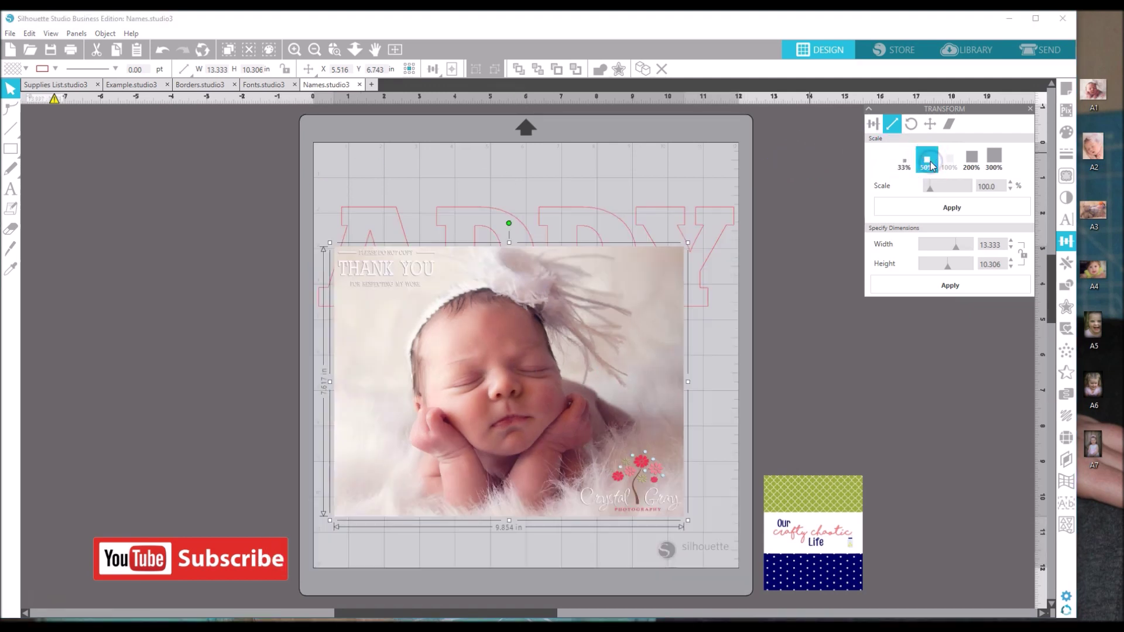
pyautogui.click(490, 411)
pyautogui.click(530, 387)
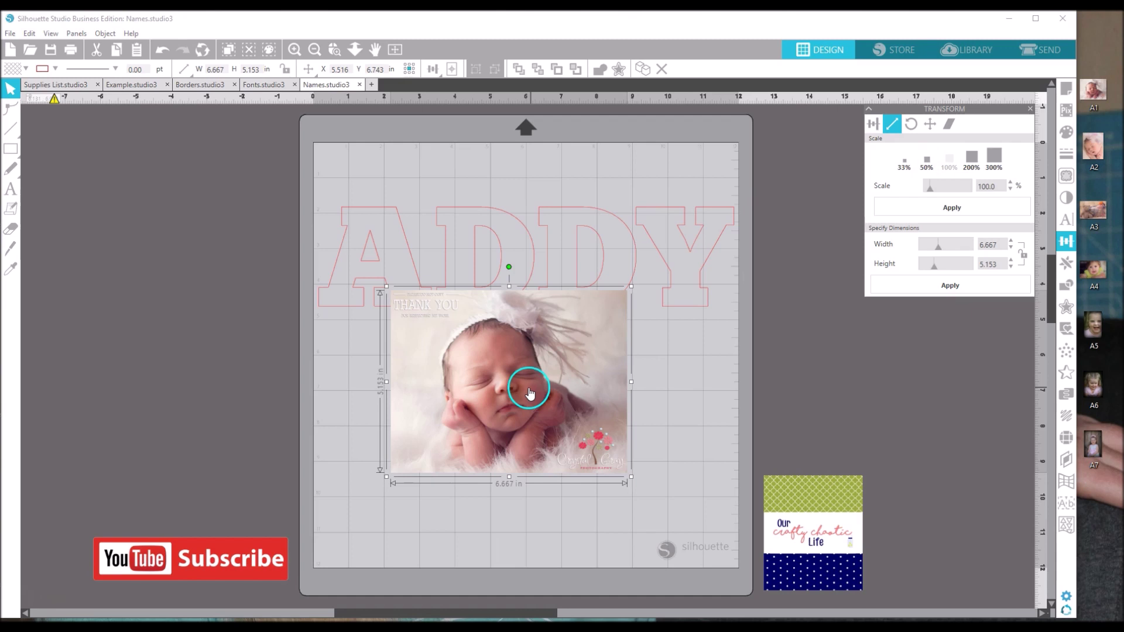
# - Move the baby photo over the name's first letter and shrink it proportionally to about 4.95 in wide
pyautogui.moveTo(530, 392); pyautogui.dragTo(409, 278)
pyautogui.moveTo(259, 172); pyautogui.dragTo(319, 219)
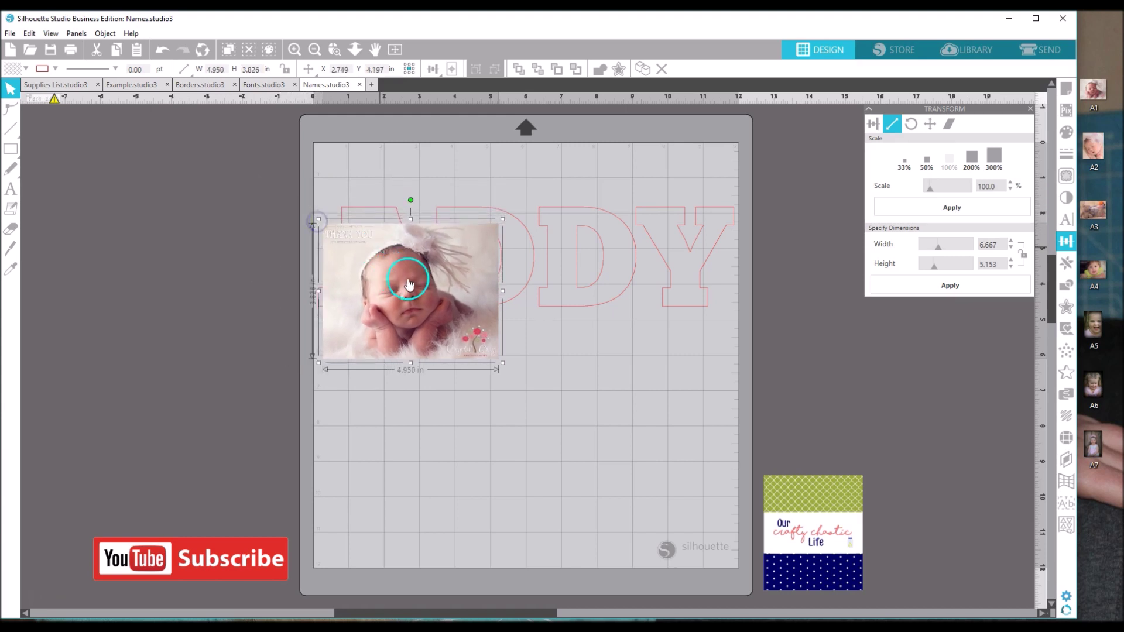
pyautogui.moveTo(412, 284); pyautogui.dragTo(379, 264)
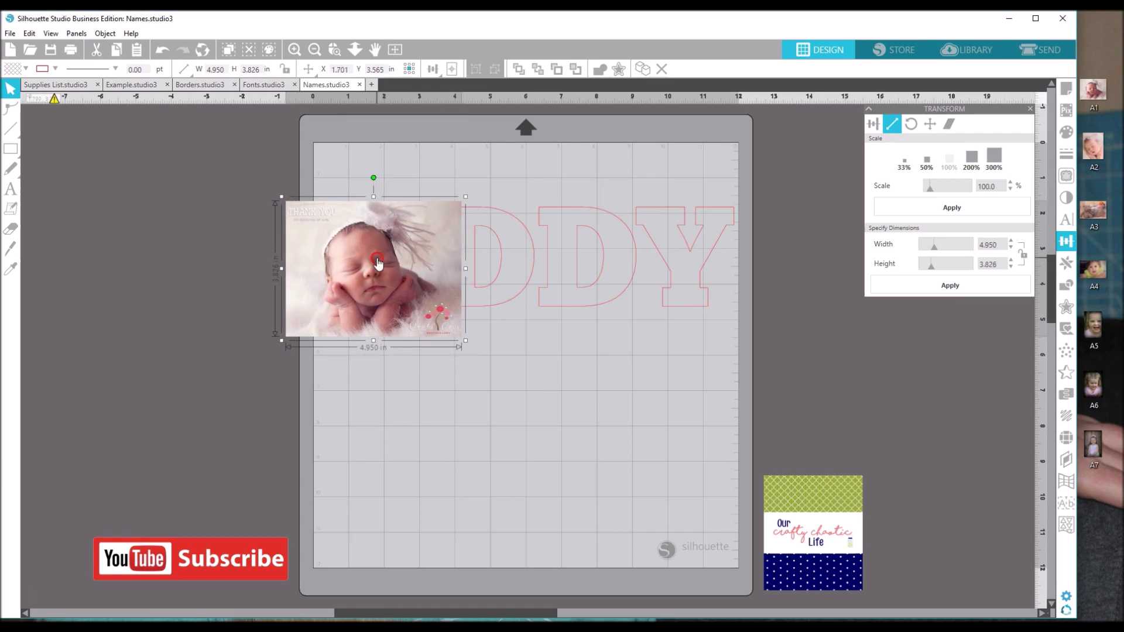
# - Send the baby photo to the back, behind the letter outlines
pyautogui.rightClick(377, 262)
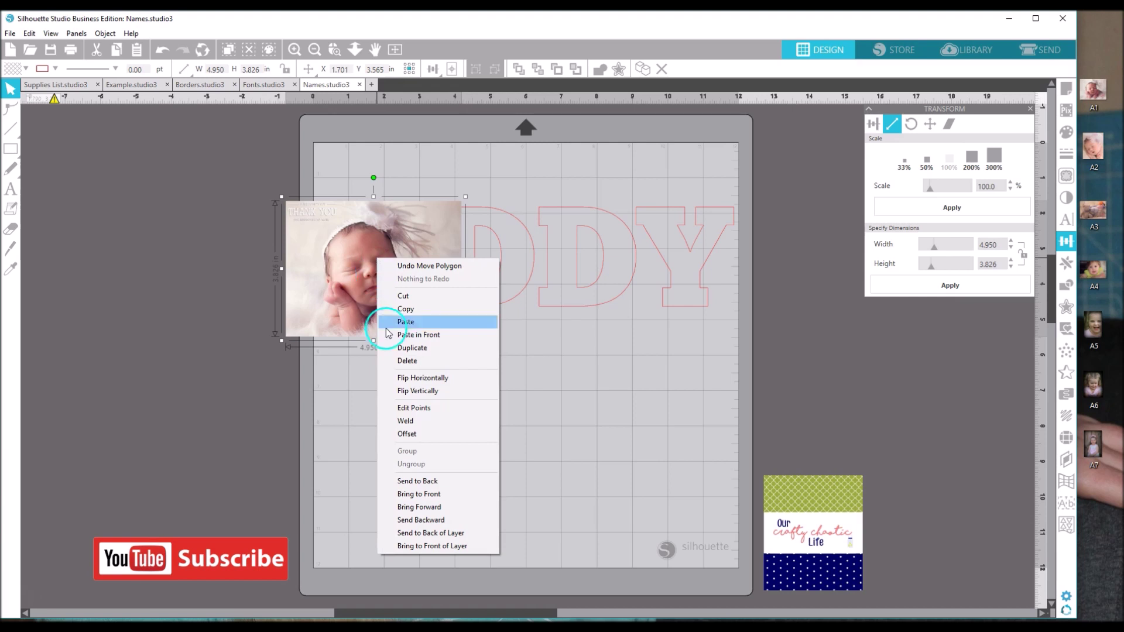
pyautogui.click(416, 480)
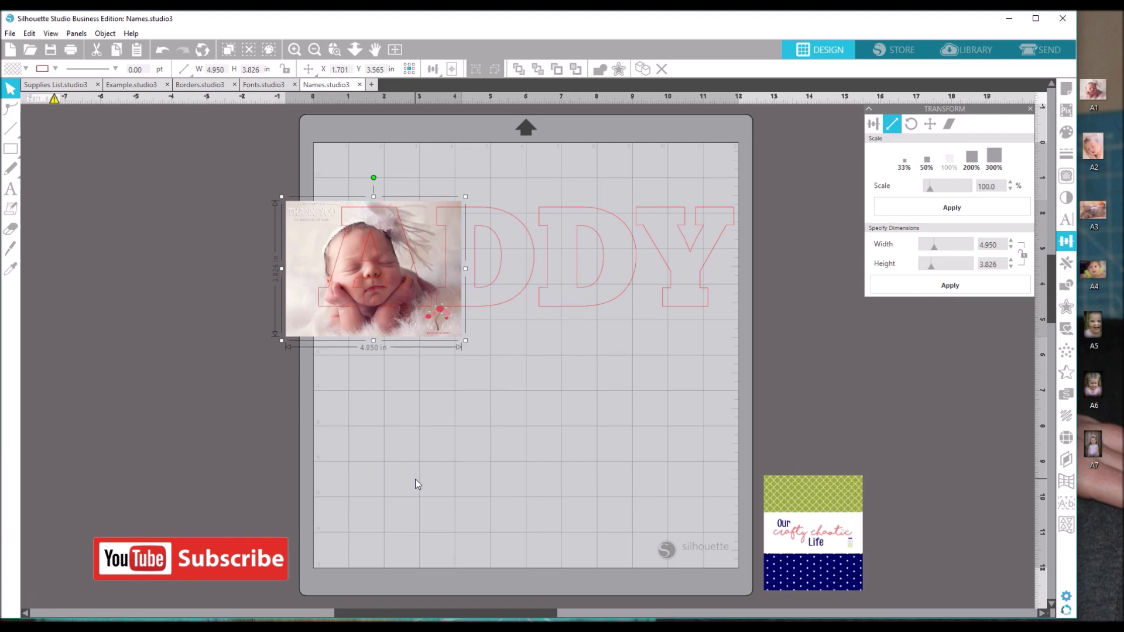
# - Shrink the baby photo proportionally to about 4.13 in wide and reposition it over the letter A
pyautogui.click(401, 331)
pyautogui.click(295, 50)
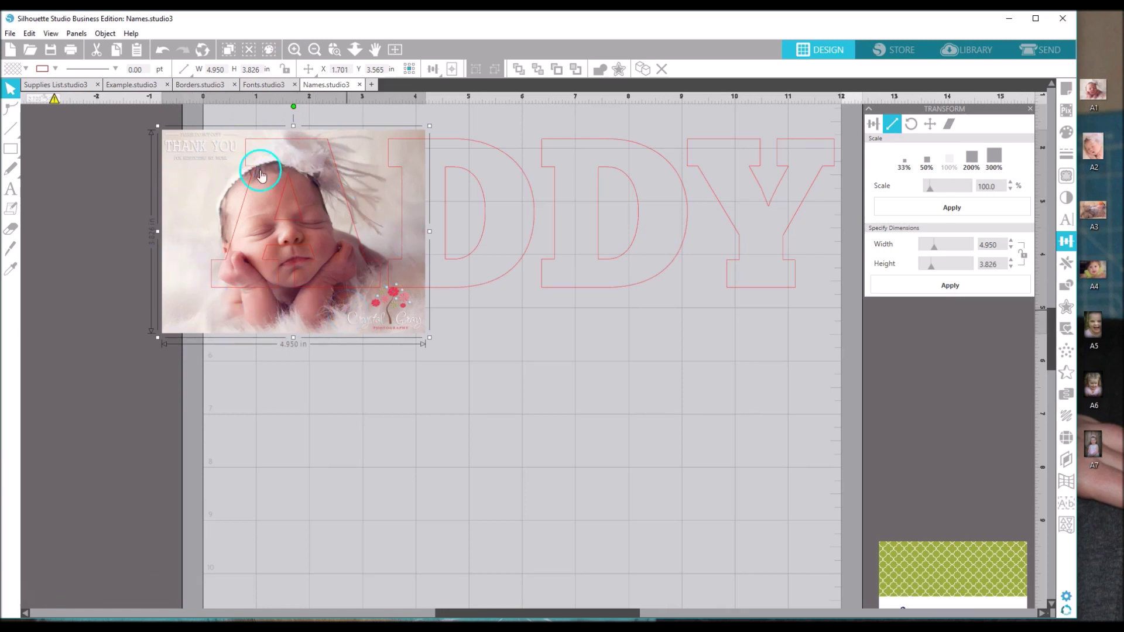
pyautogui.moveTo(157, 125); pyautogui.dragTo(211, 143)
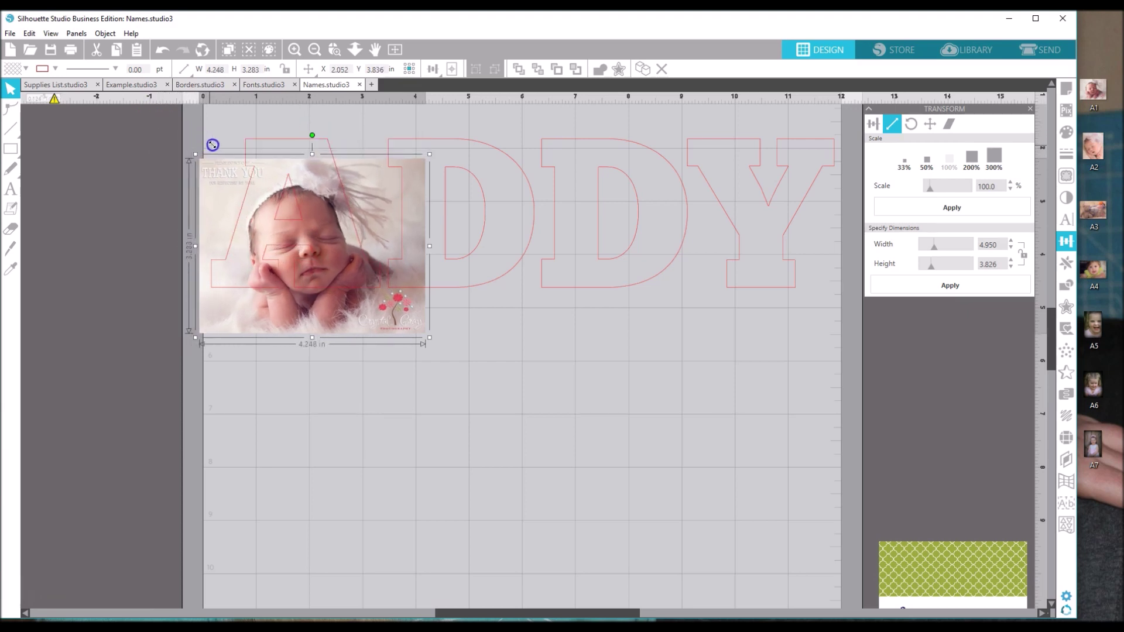
pyautogui.moveTo(311, 311); pyautogui.dragTo(283, 278)
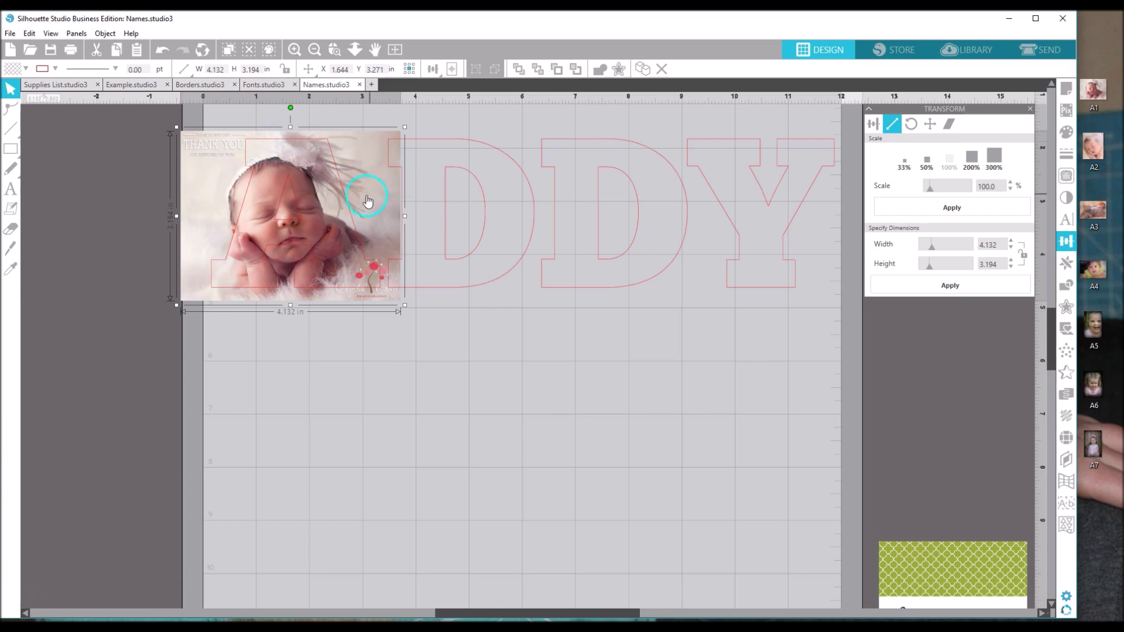
pyautogui.moveTo(370, 199); pyautogui.dragTo(409, 207)
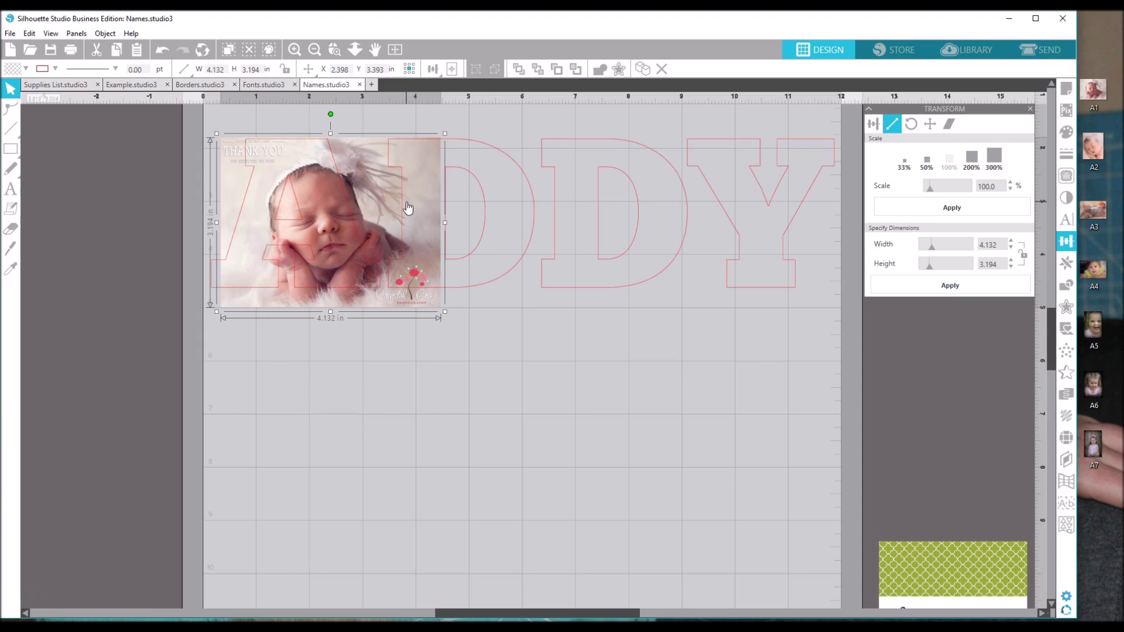
# - Fine-tune the baby photo to about 4.10 in wide and realign it over the letter A
pyautogui.moveTo(445, 133); pyautogui.dragTo(428, 140)
pyautogui.moveTo(360, 185)
pyautogui.mouseDown()
pyautogui.moveTo(336, 179)
pyautogui.moveTo(355, 183)
pyautogui.mouseUp()
pyautogui.moveTo(209, 138); pyautogui.dragTo(197, 139)
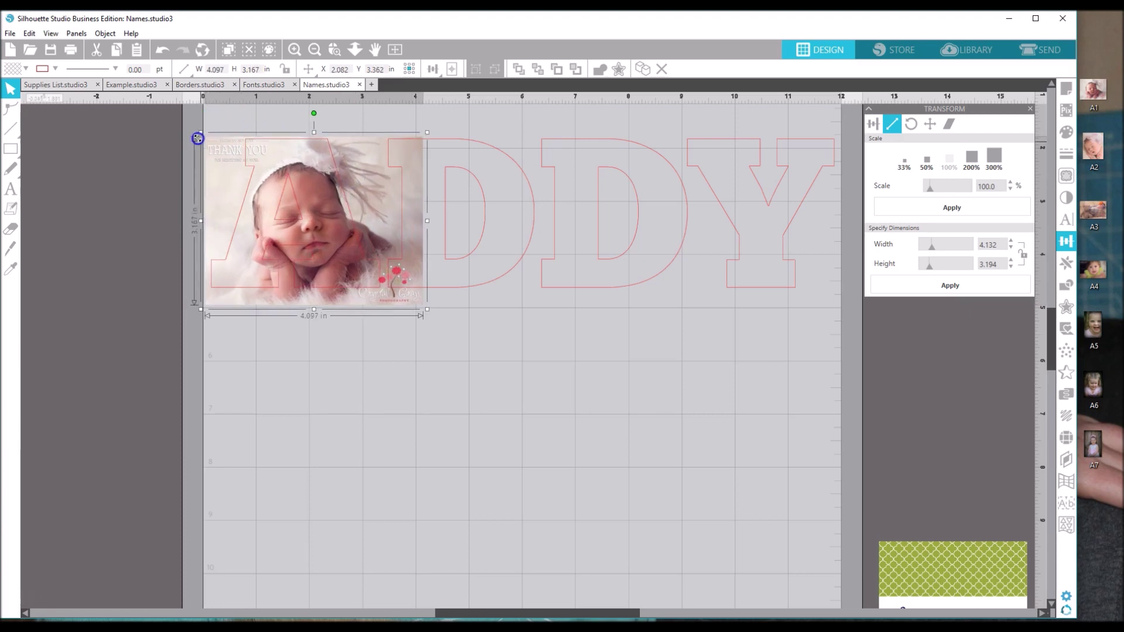
pyautogui.moveTo(327, 211); pyautogui.dragTo(331, 215)
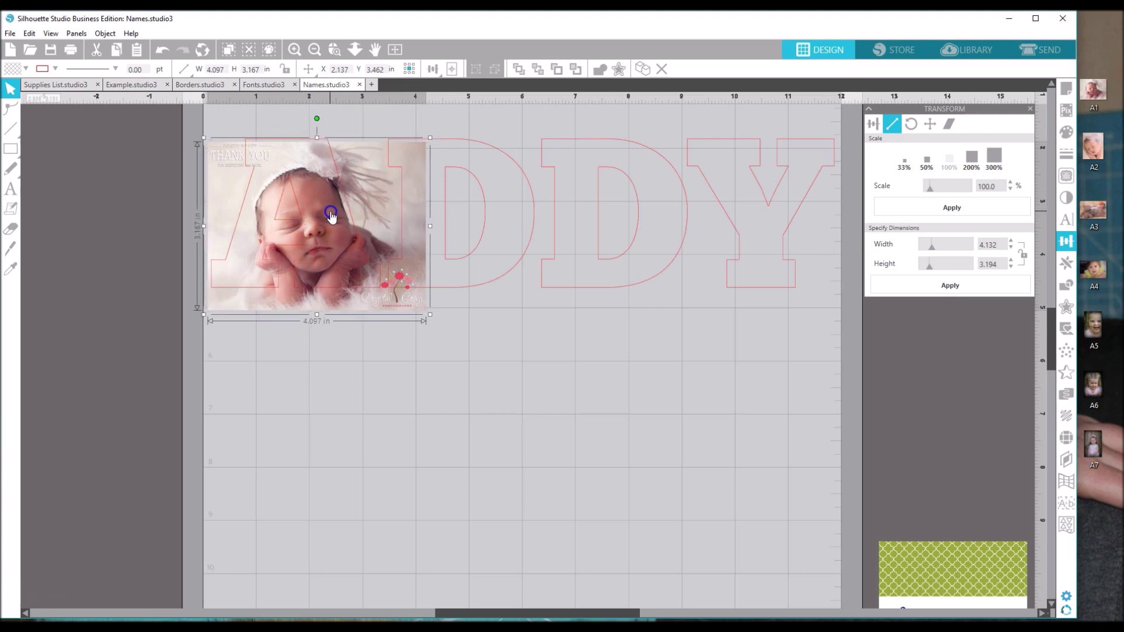
pyautogui.click(337, 129)
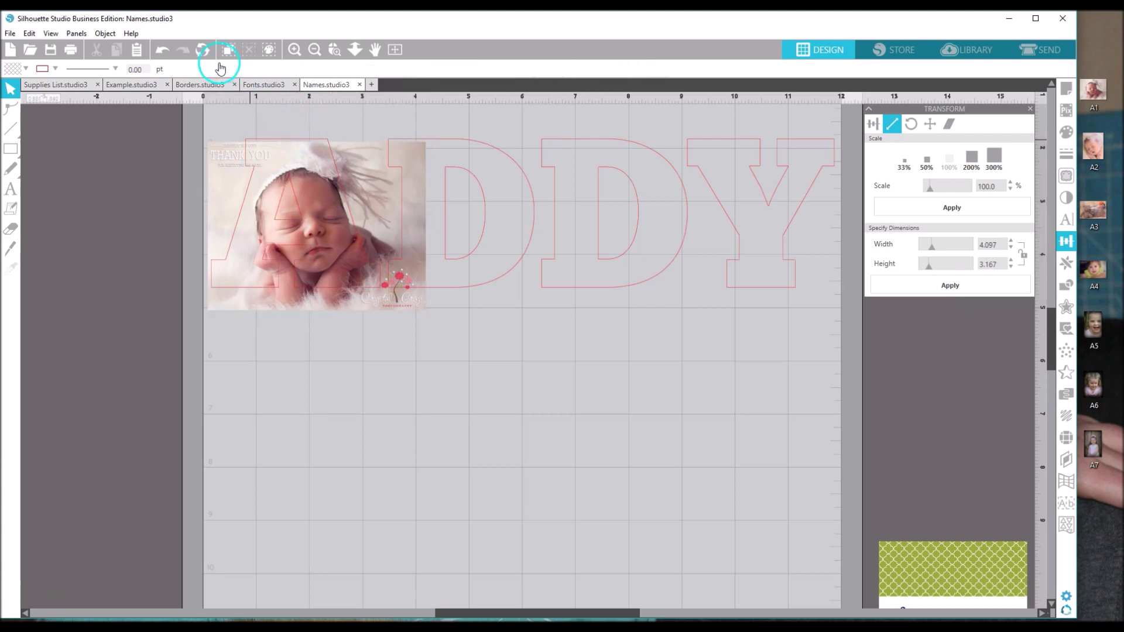
# - Nudge the baby photo slightly upward over the letter A and enlarge it to about 4.29 in wide
pyautogui.click(295, 51)
pyautogui.scroll(3, 284, 296)
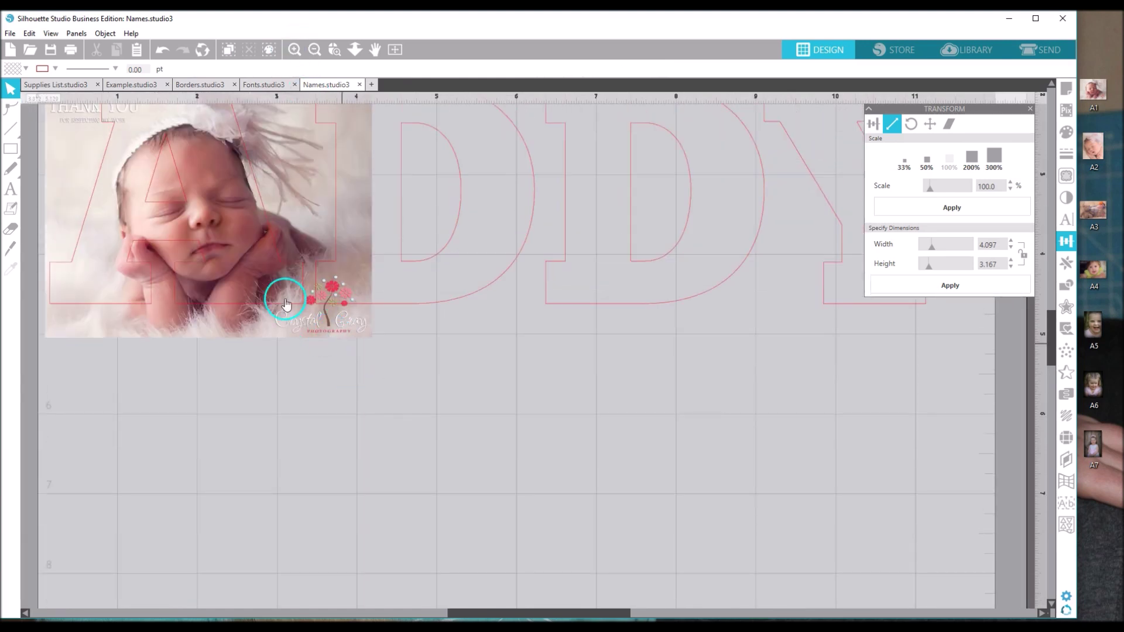
pyautogui.scroll(2, 269, 287)
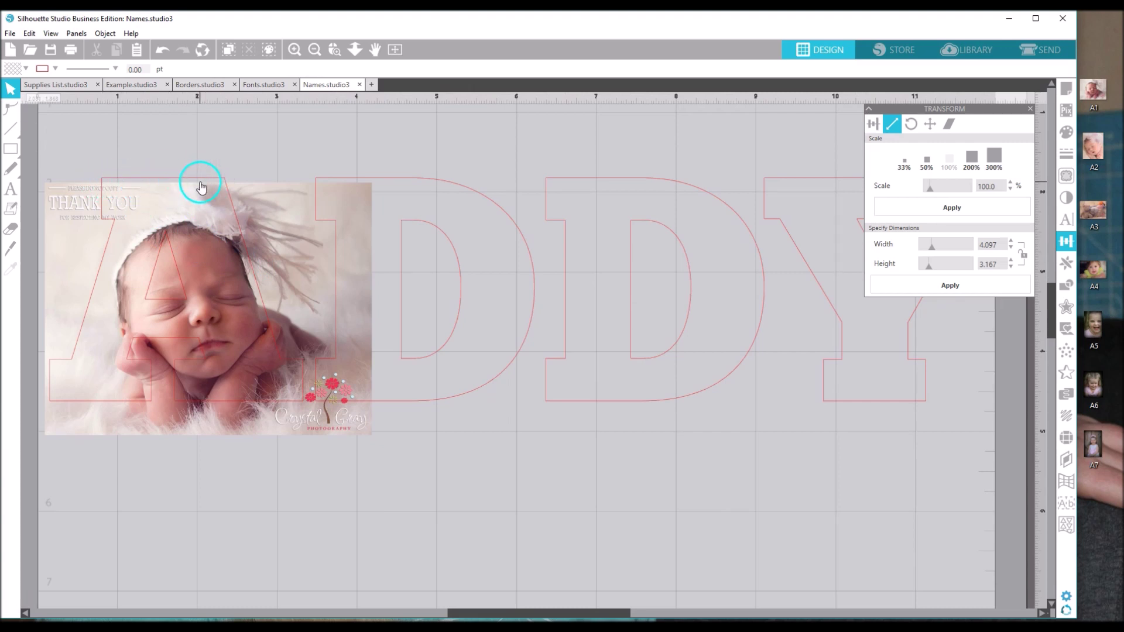
pyautogui.moveTo(242, 359); pyautogui.dragTo(243, 350)
pyautogui.click(183, 215)
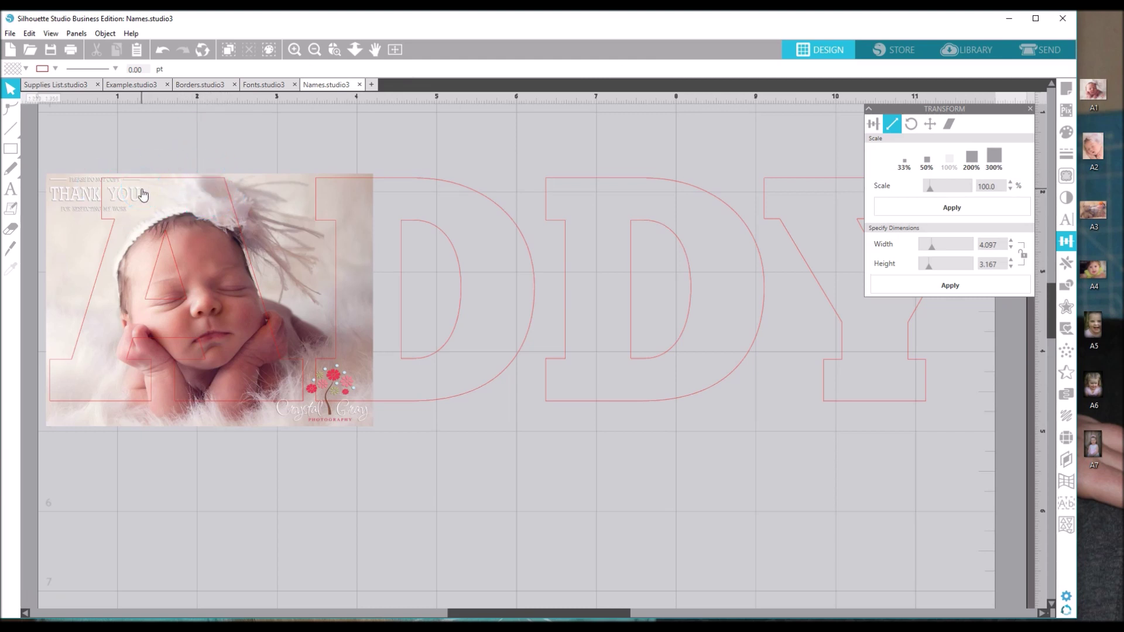
pyautogui.moveTo(228, 286); pyautogui.dragTo(226, 284)
pyautogui.press('Escape')
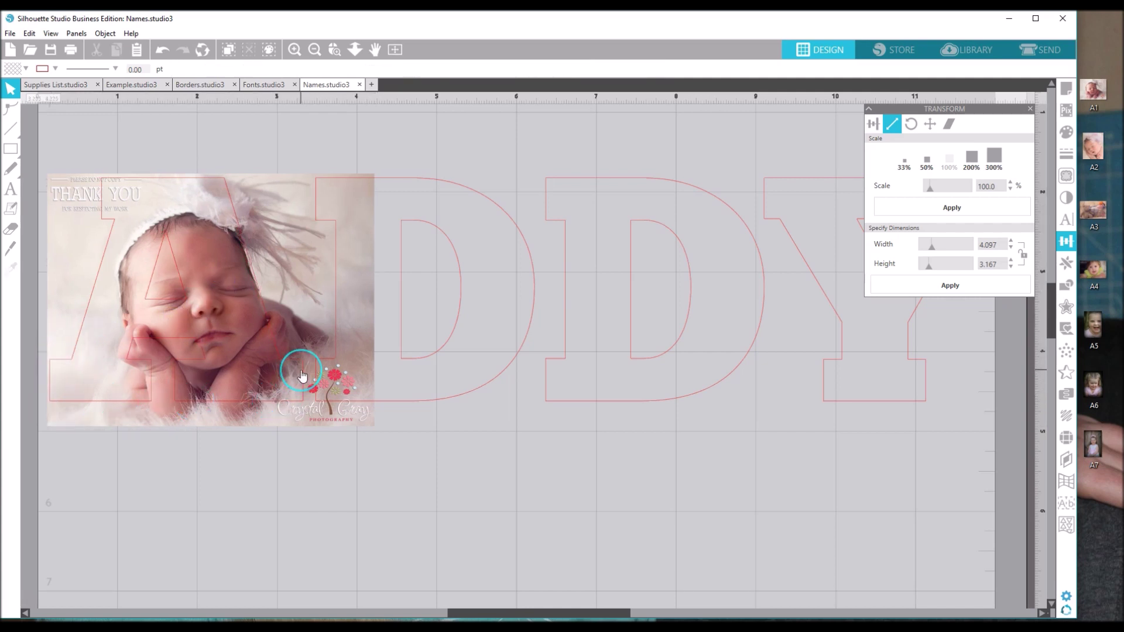
pyautogui.moveTo(254, 369)
pyautogui.mouseDown()
pyautogui.moveTo(221, 346)
pyautogui.moveTo(251, 351)
pyautogui.mouseUp()
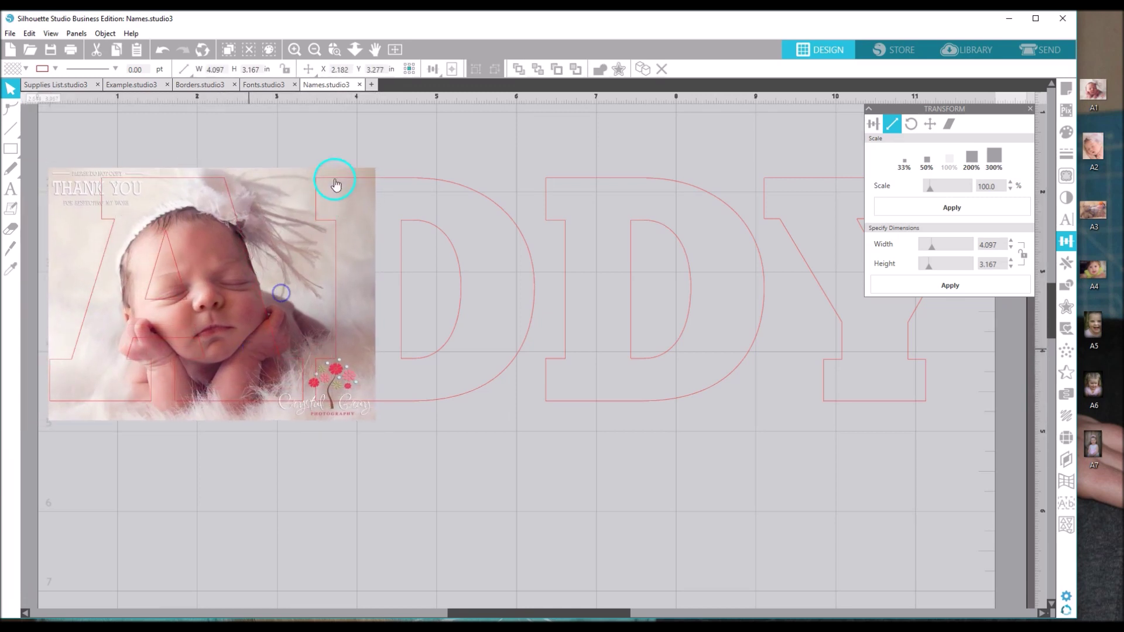
pyautogui.click(314, 49)
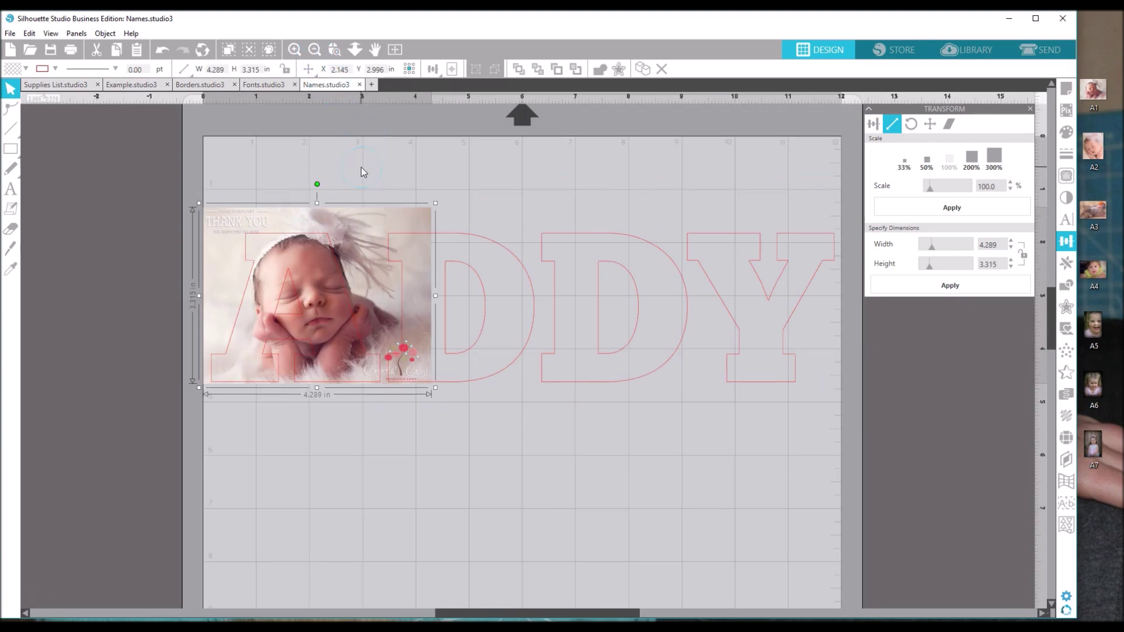
pyautogui.click(294, 165)
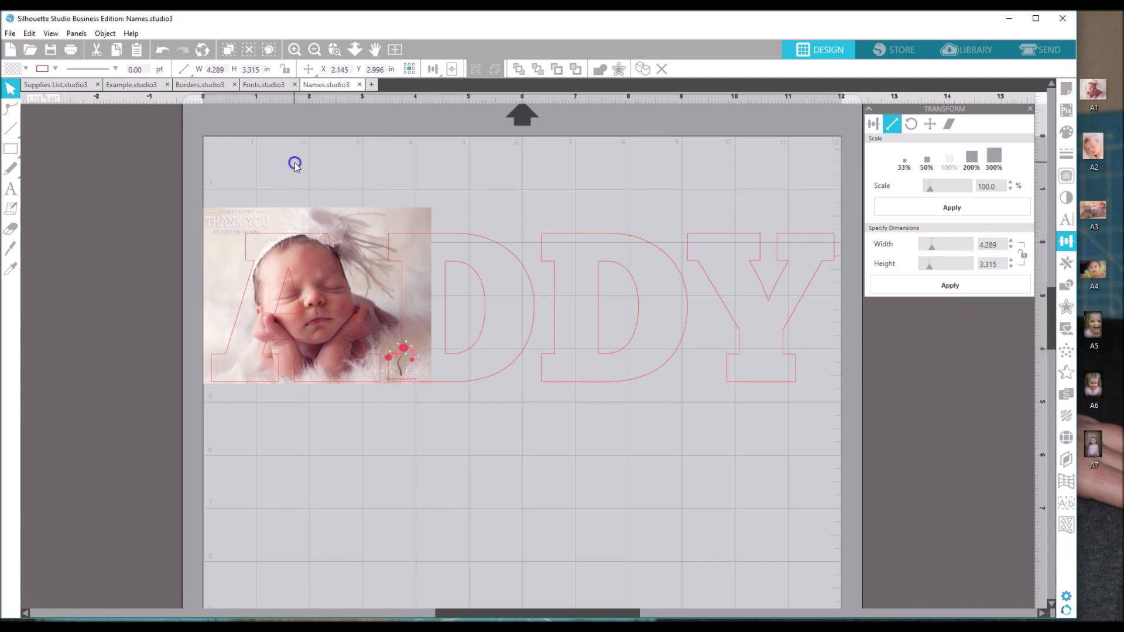
# - Crop the baby photo to the shape of the letter A using the Modify Crop operation
pyautogui.click(301, 213)
pyautogui.click(298, 329)
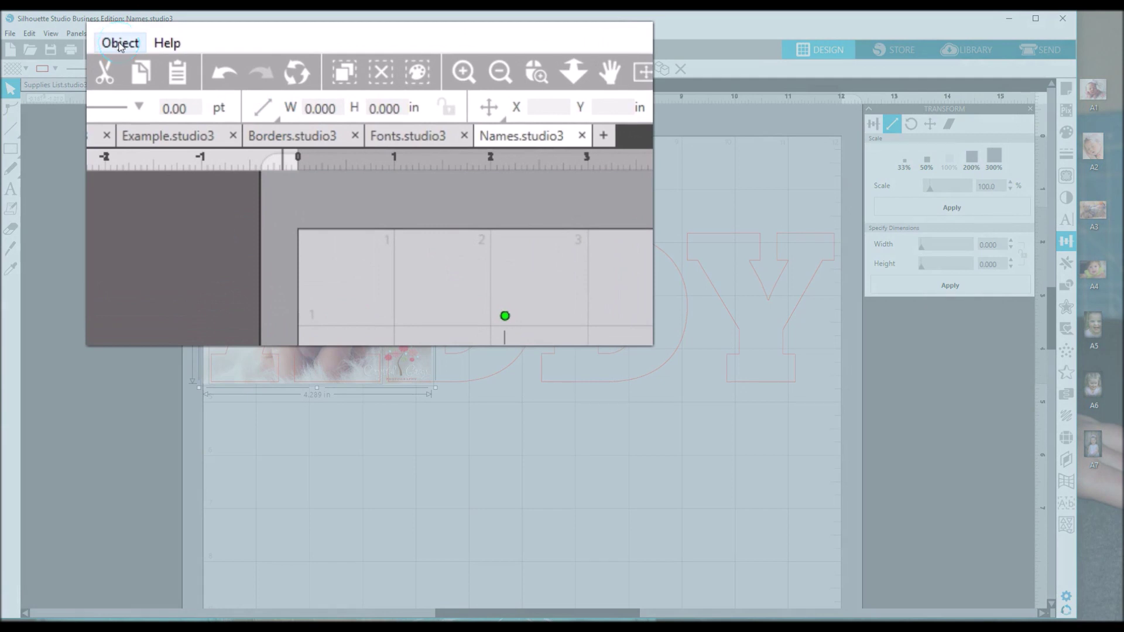
pyautogui.click(120, 44)
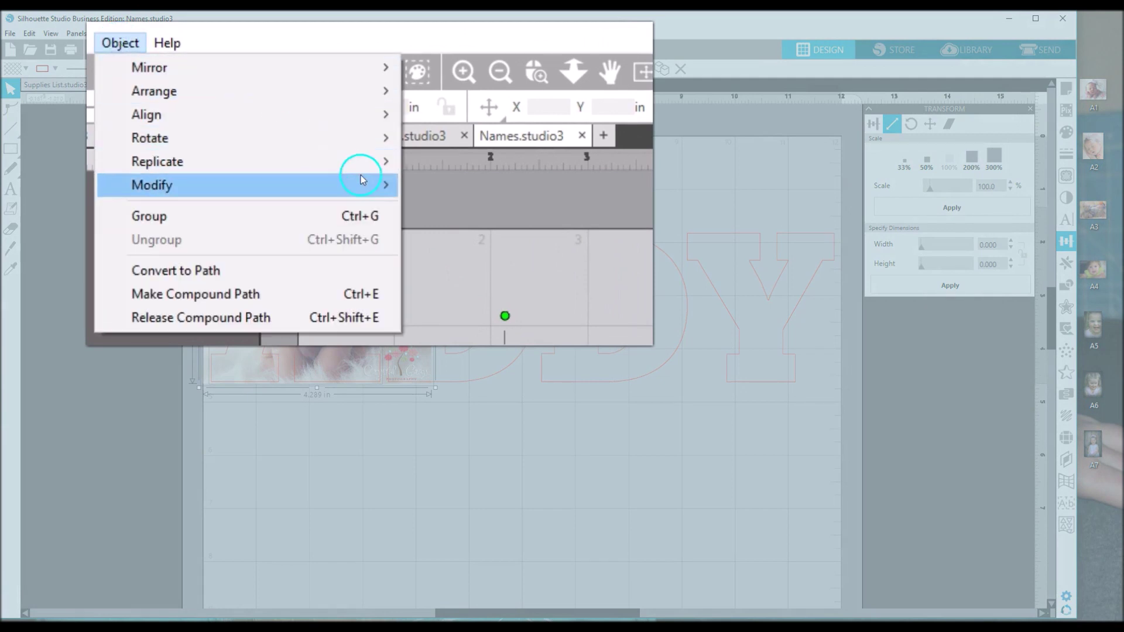
pyautogui.click(380, 185)
pyautogui.click(486, 258)
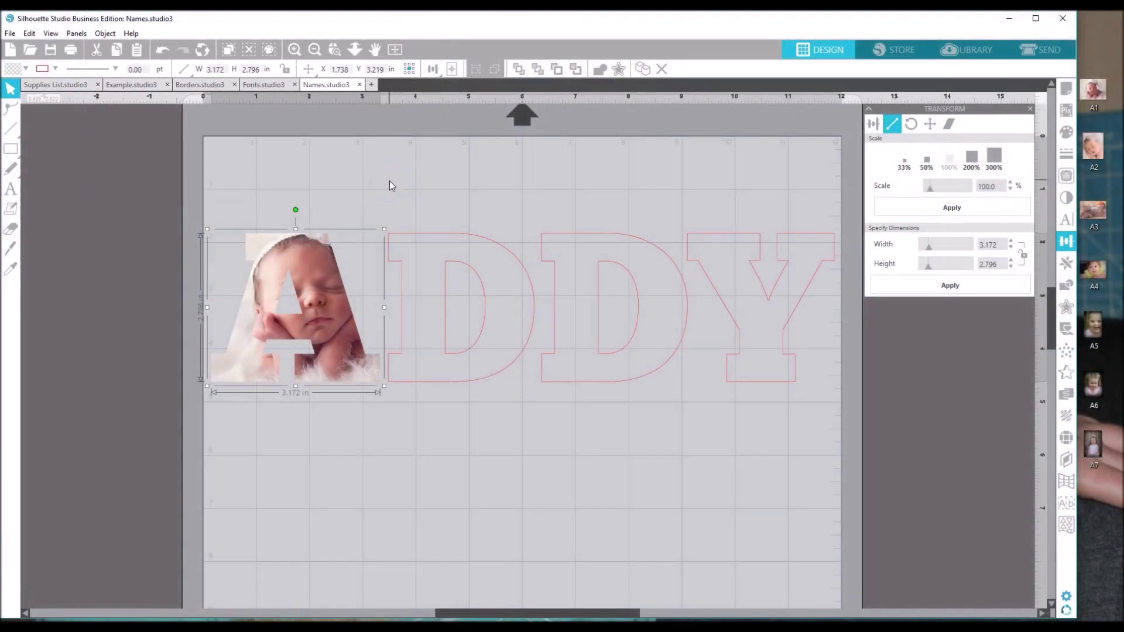
# - Undo the crop of the baby photo in the letter A
pyautogui.click(388, 176)
pyautogui.click(335, 262)
pyautogui.moveTo(249, 327); pyautogui.dragTo(290, 312)
pyautogui.click(29, 33)
pyautogui.click(59, 45)
pyautogui.click(49, 51)
pyautogui.hotkey('ctrl', 'z')
# - Enlarge the baby photo to about 4.55 in wide and shift it down so the face sits better in the A
pyautogui.click(325, 141)
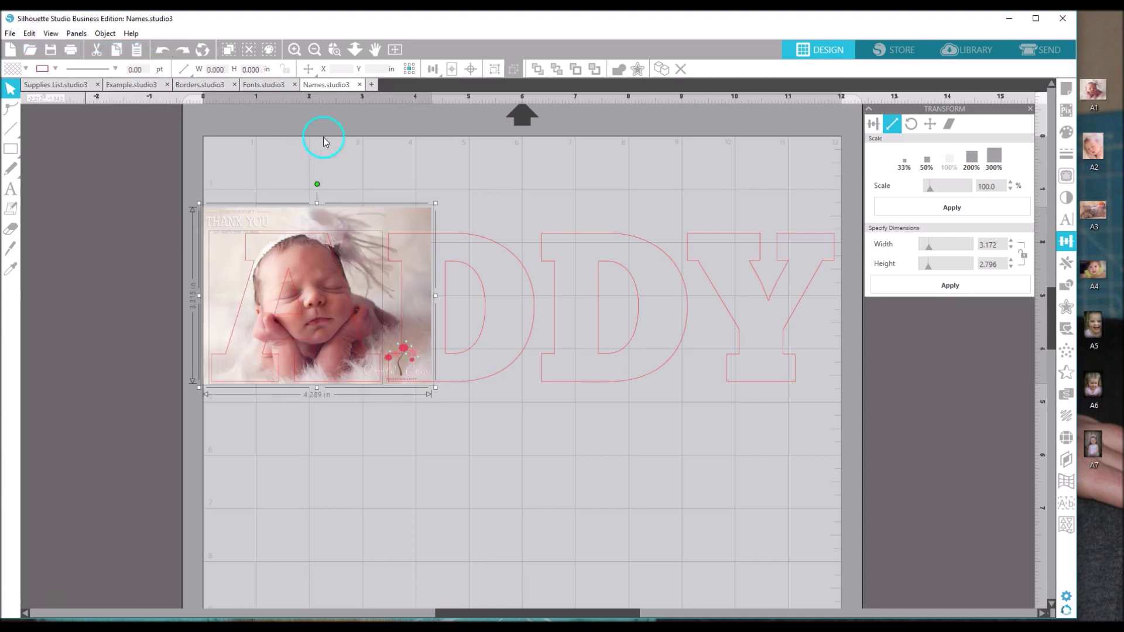
pyautogui.moveTo(199, 203); pyautogui.dragTo(178, 201)
pyautogui.moveTo(322, 284); pyautogui.dragTo(316, 317)
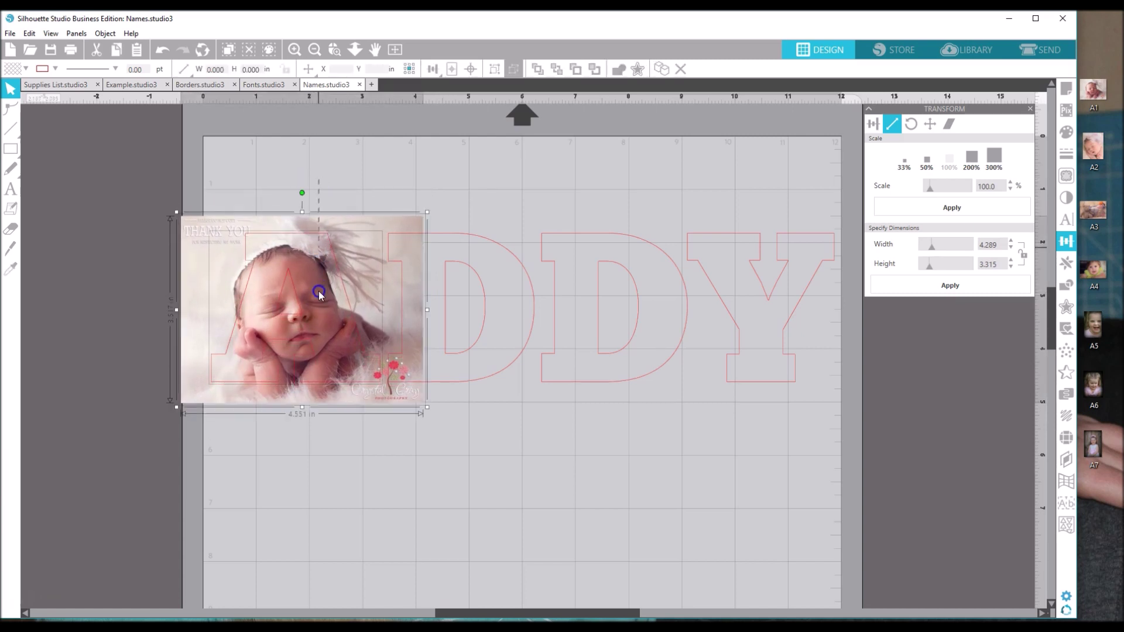
# - Crop the enlarged baby photo to the letter A and deselect the result
pyautogui.click(105, 33)
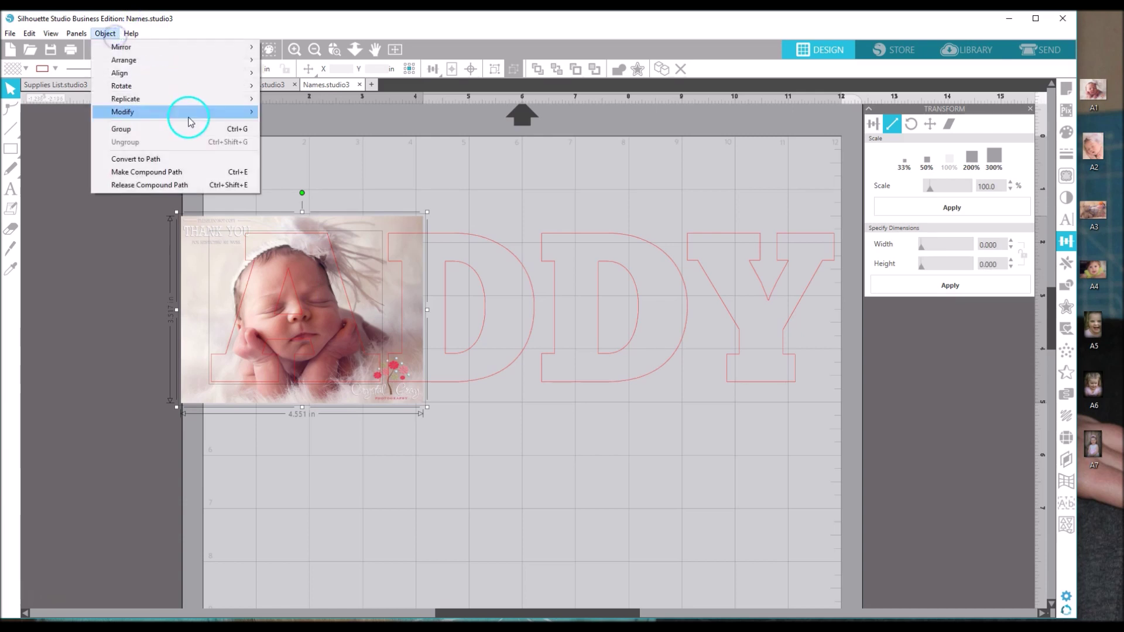
pyautogui.moveTo(182, 112)
pyautogui.click(304, 152)
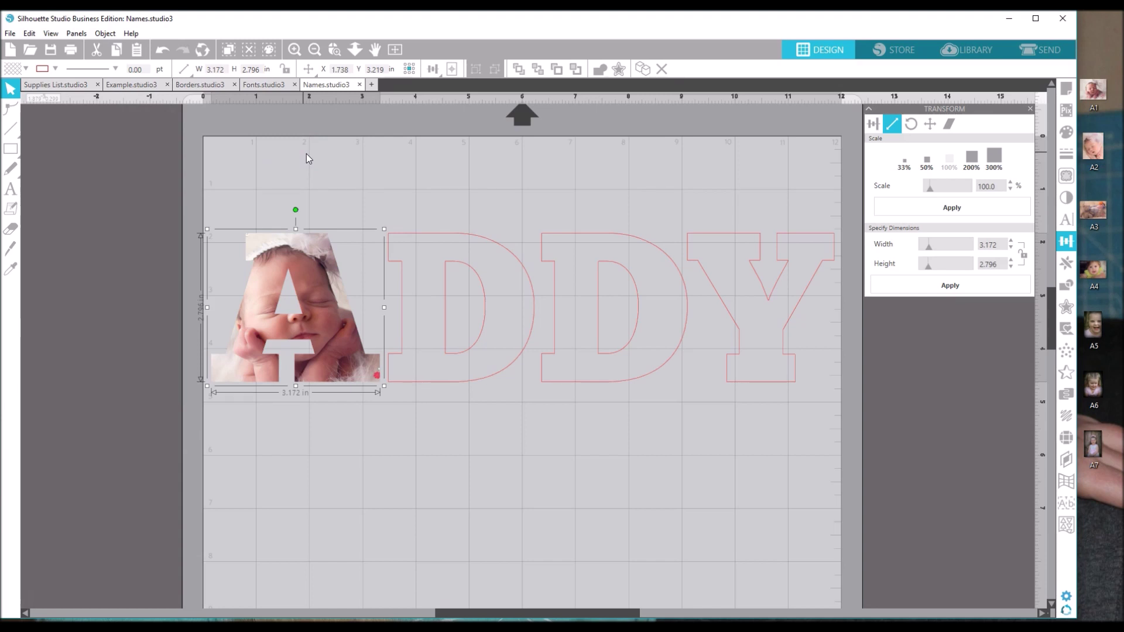
pyautogui.click(477, 183)
# - Place photo A4 from the desktop onto the design page and scale it to 50%
pyautogui.click(500, 268)
pyautogui.click(1095, 270)
pyautogui.click(1096, 270)
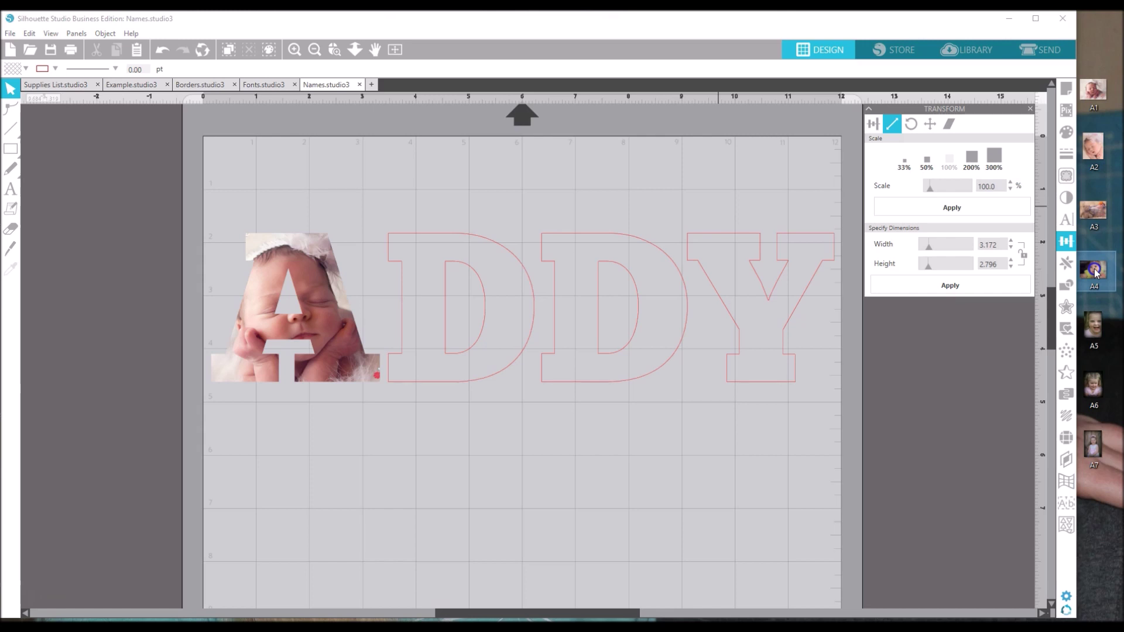
pyautogui.moveTo(1096, 271); pyautogui.dragTo(593, 422)
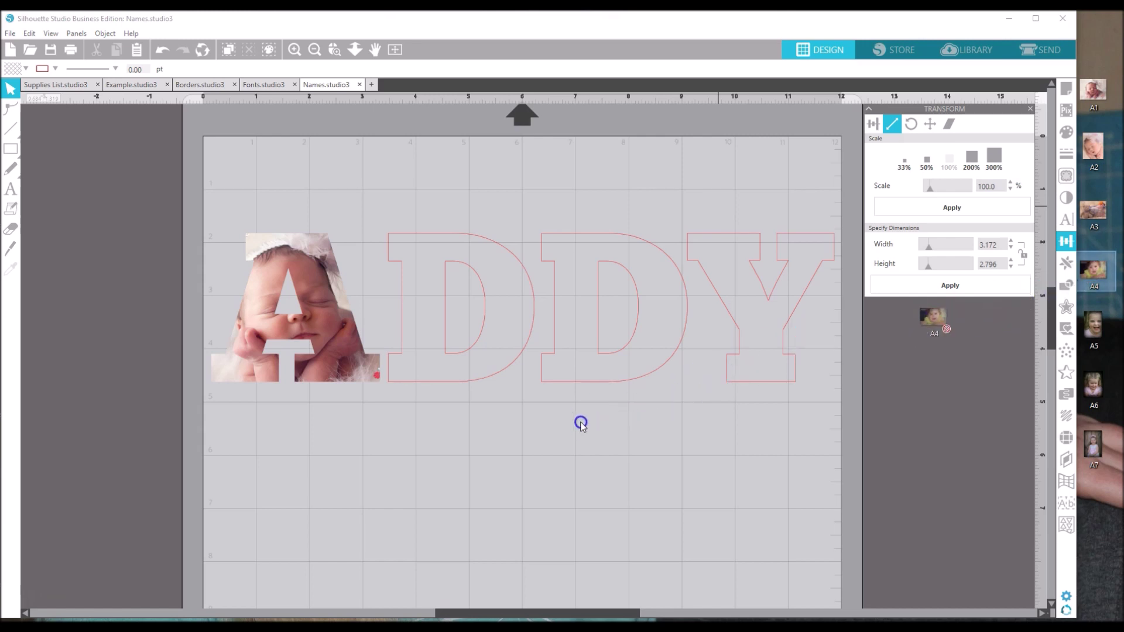
pyautogui.moveTo(581, 424); pyautogui.dragTo(581, 425)
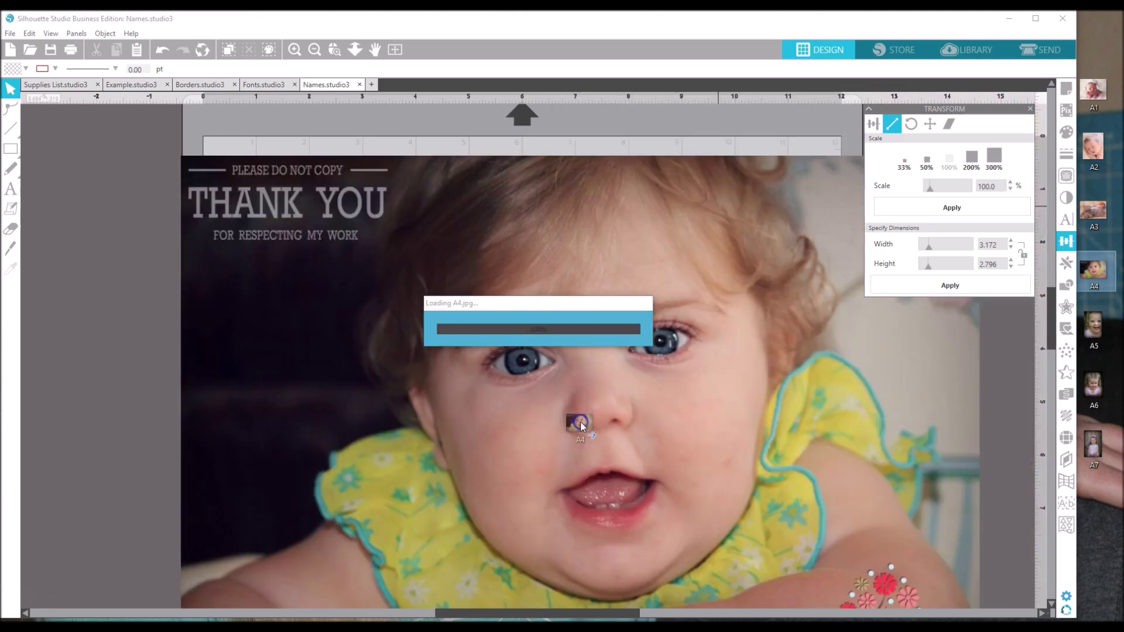
pyautogui.click(680, 289)
pyautogui.click(927, 164)
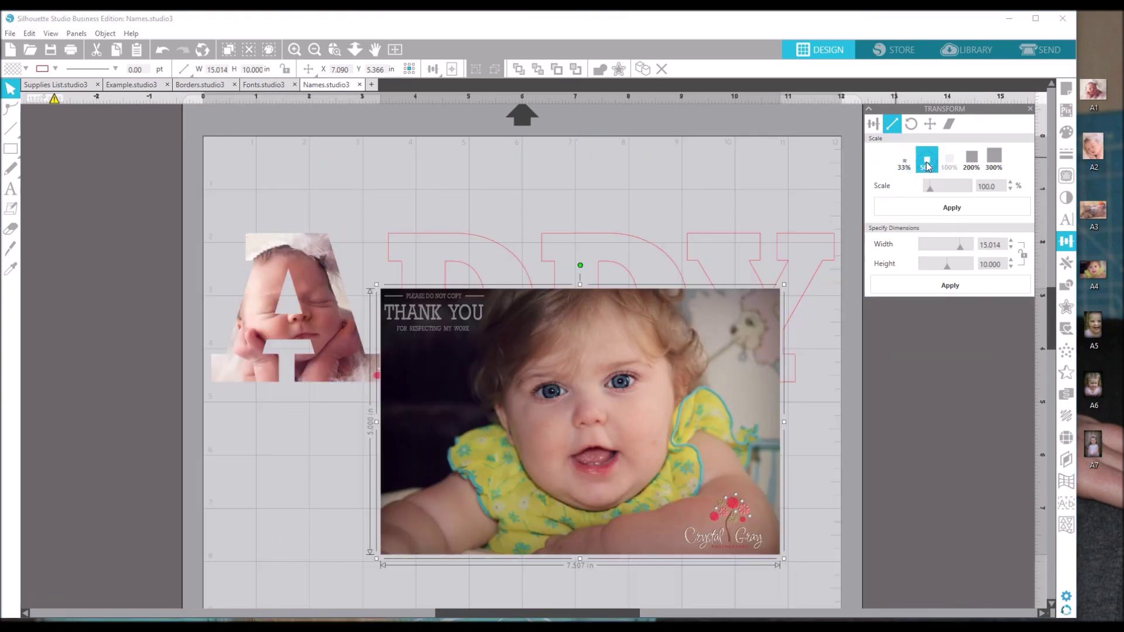
# - Move photo A4 up over the first letter D and send it to the back, behind the letter outlines
pyautogui.moveTo(608, 397); pyautogui.dragTo(448, 294)
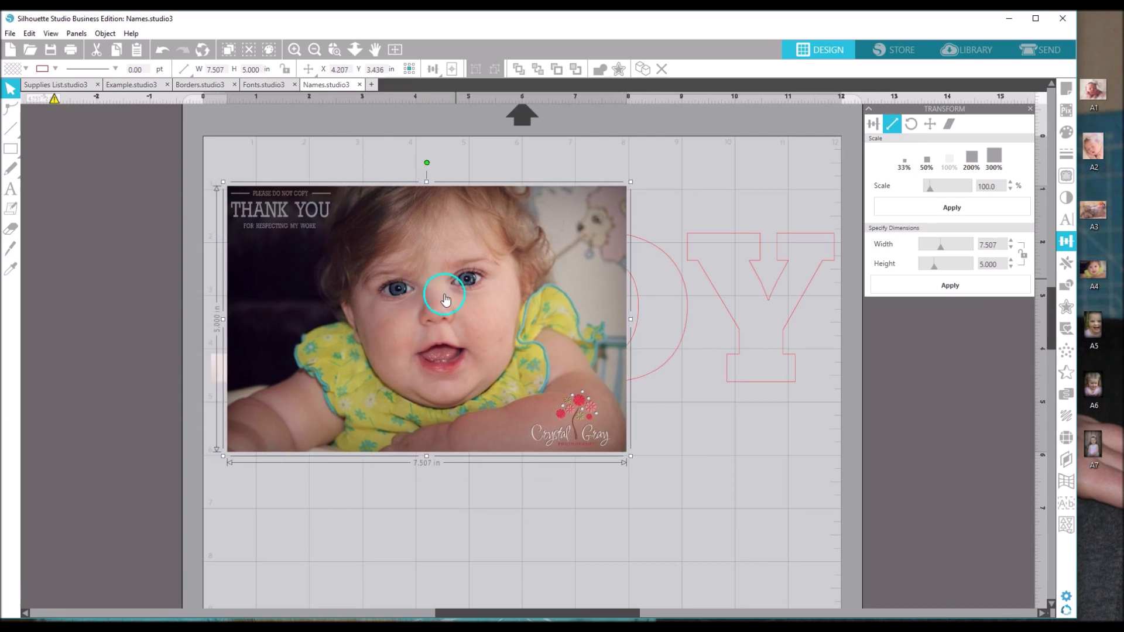
pyautogui.rightClick(445, 298)
pyautogui.click(495, 520)
# - Shrink photo A4 proportionally to about 4.46 in wide and position it to cover the first letter D
pyautogui.moveTo(223, 182); pyautogui.dragTo(367, 275)
pyautogui.moveTo(512, 421); pyautogui.dragTo(510, 373)
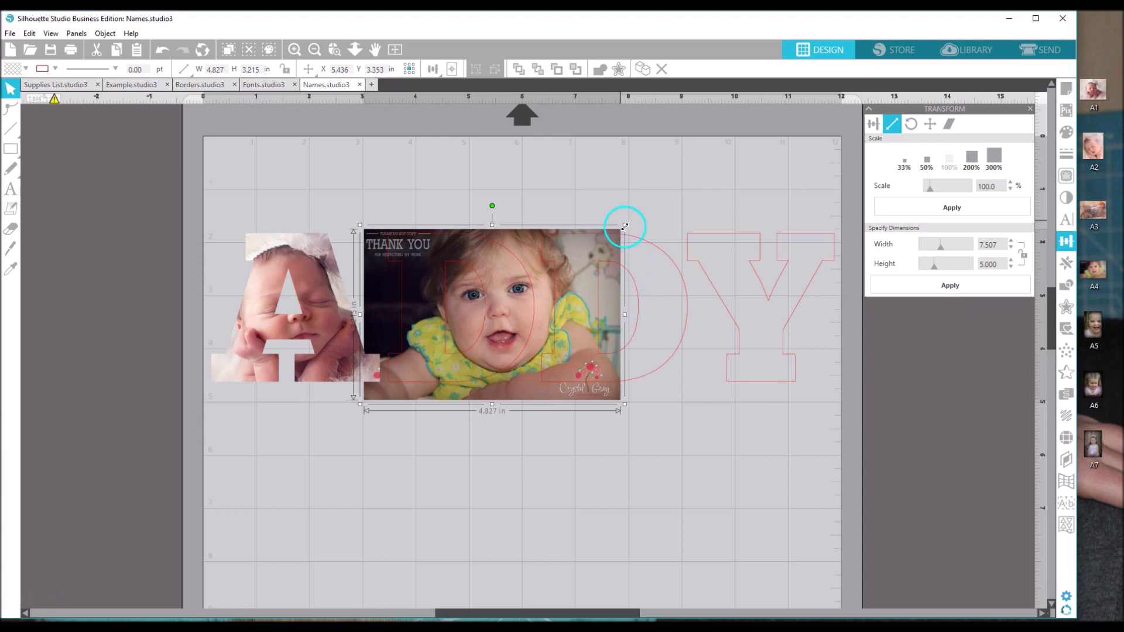
pyautogui.moveTo(622, 227); pyautogui.dragTo(592, 234)
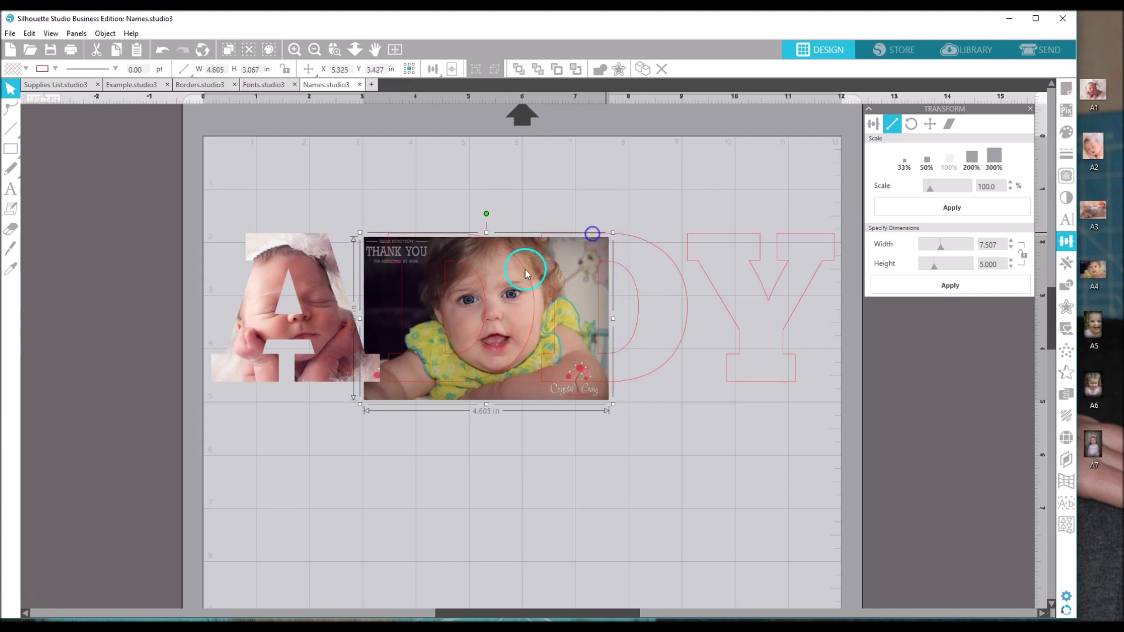
pyautogui.moveTo(514, 289); pyautogui.dragTo(530, 280)
pyautogui.moveTo(628, 222); pyautogui.dragTo(622, 224)
pyautogui.click(518, 324)
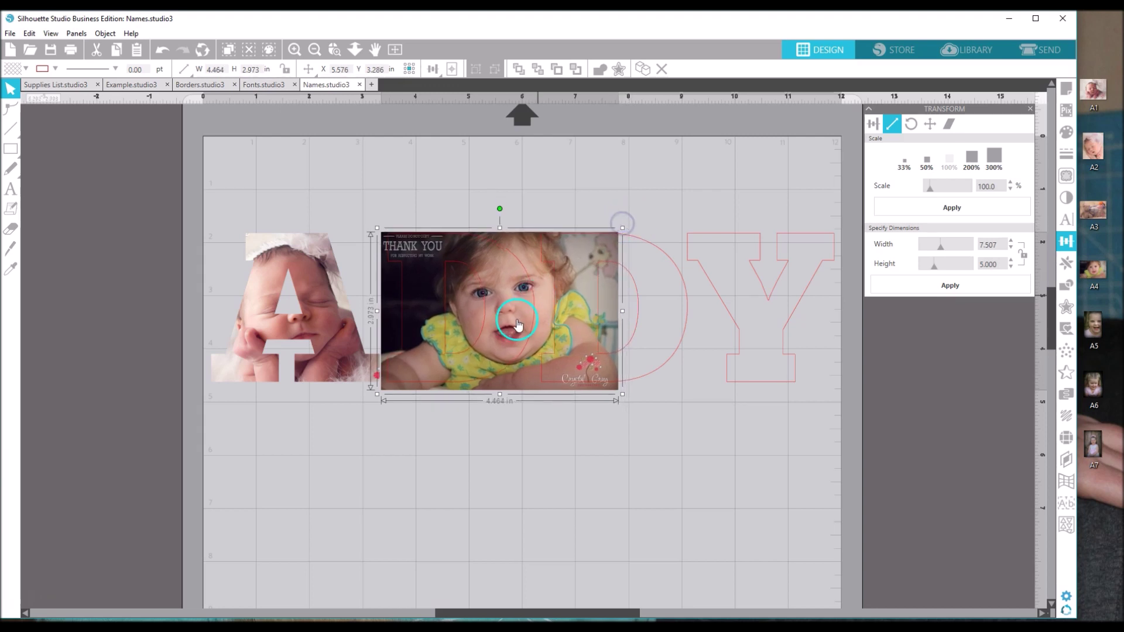
pyautogui.moveTo(512, 326); pyautogui.dragTo(516, 324)
# - Select photo A4 together with the first D outline and crop the photo to that letter
pyautogui.click(502, 188)
pyautogui.click(494, 326)
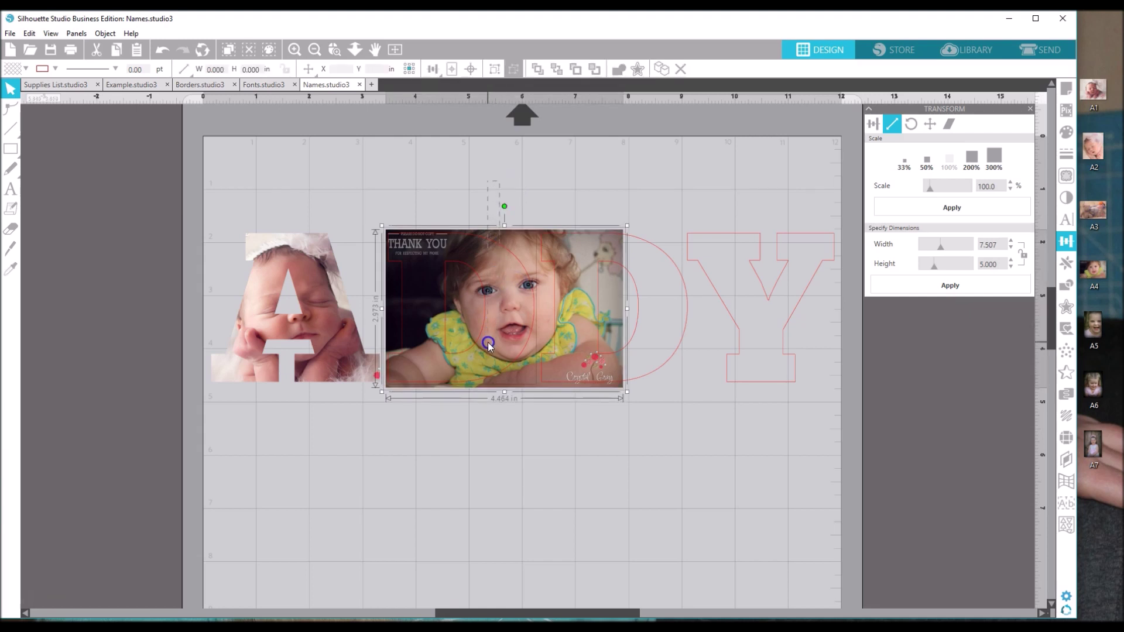
pyautogui.click(110, 34)
pyautogui.click(239, 111)
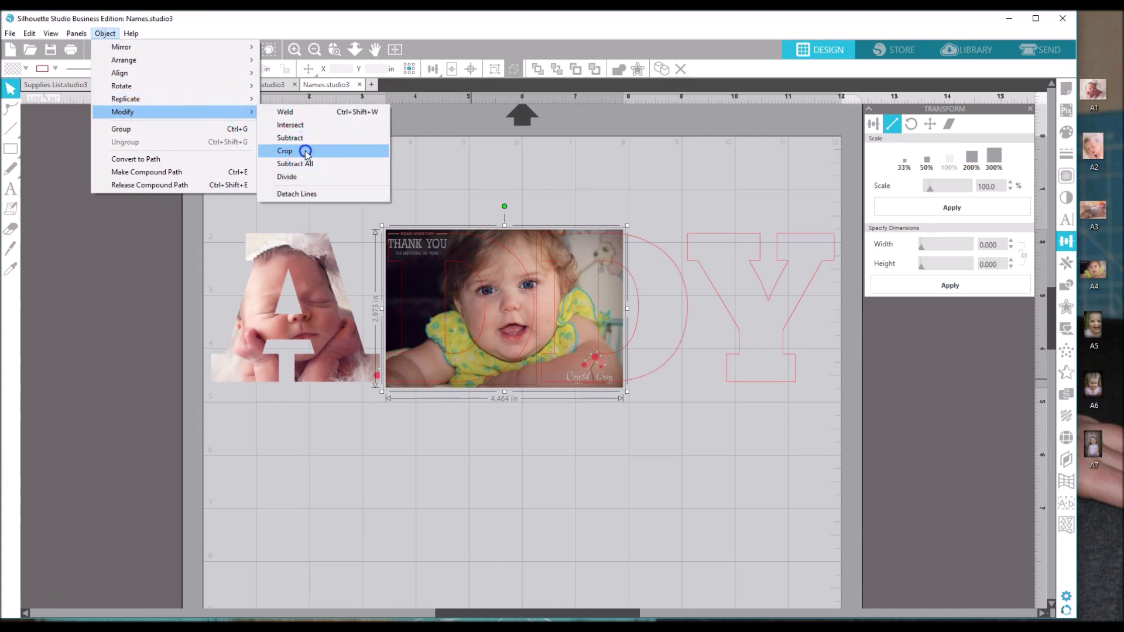
pyautogui.click(301, 151)
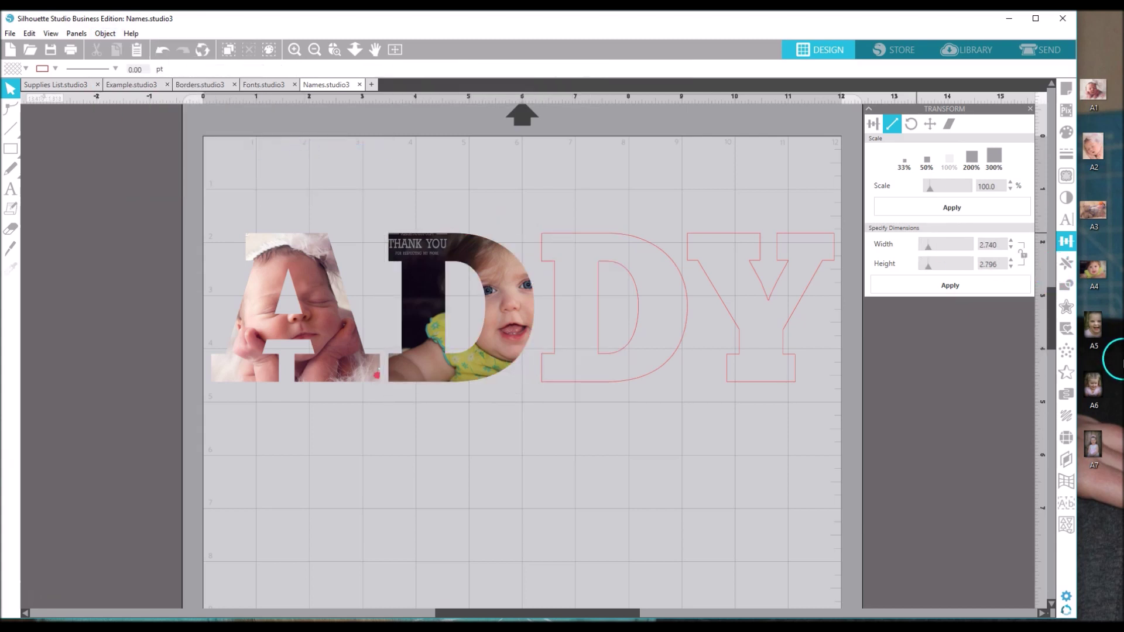
# - Place photo A6 from the desktop onto the design page and reduce it by scaling to 33% and again by 50%
pyautogui.click(1094, 389)
pyautogui.moveTo(1094, 394); pyautogui.dragTo(649, 442)
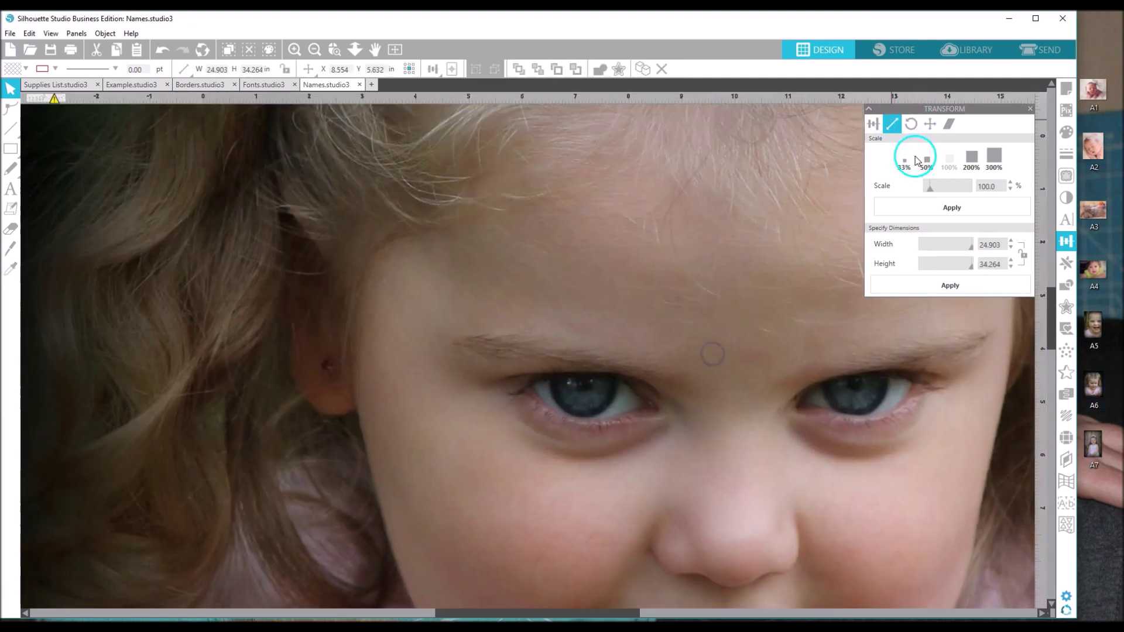
pyautogui.click(904, 164)
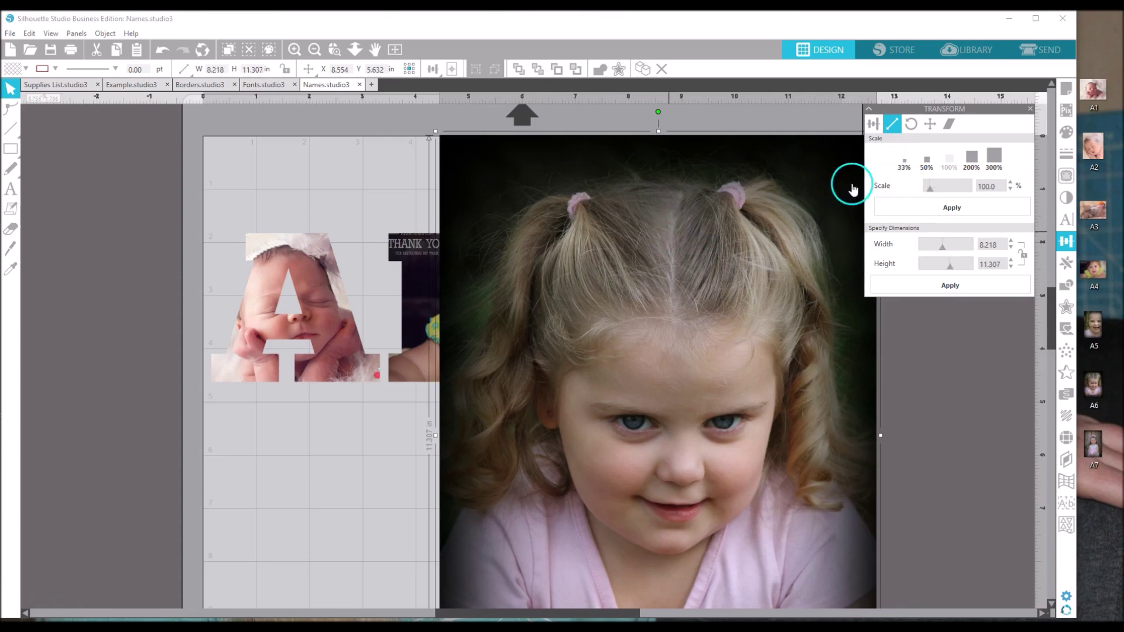
pyautogui.click(928, 162)
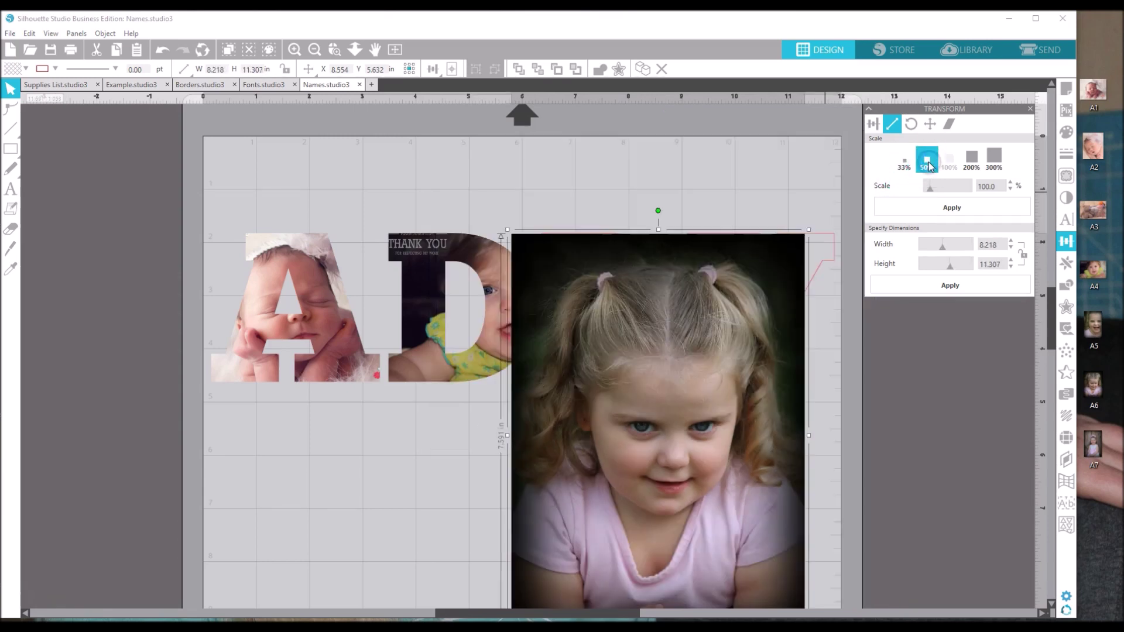
# - Move photo A6 up over the second letter D and send it to the back, behind the letter outlines
pyautogui.click(687, 414)
pyautogui.moveTo(687, 414); pyautogui.dragTo(652, 323)
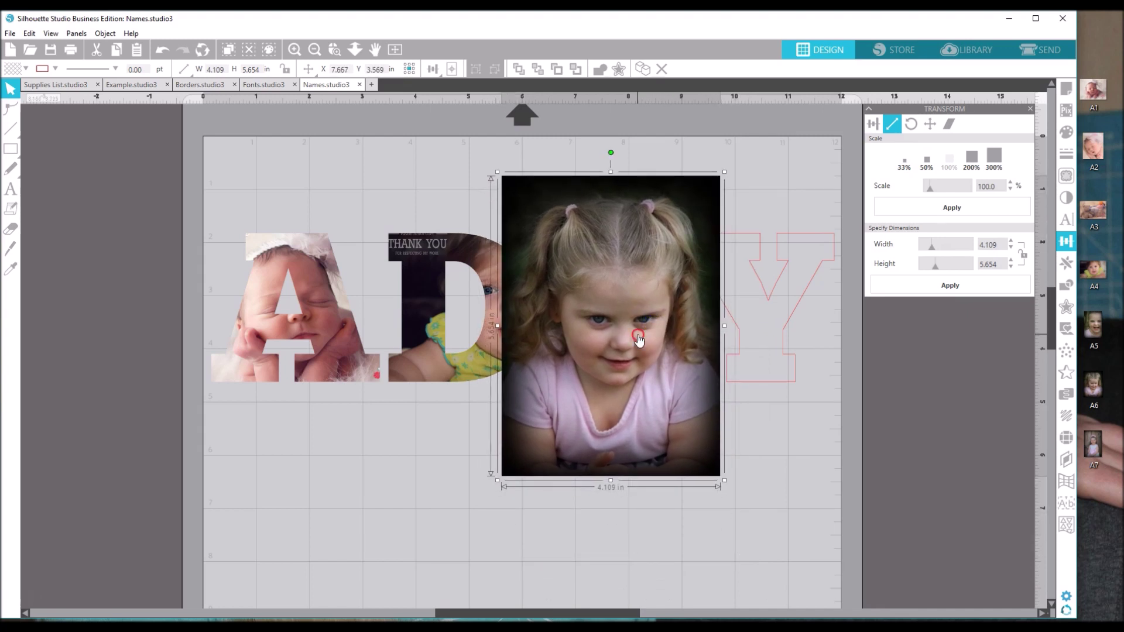
pyautogui.rightClick(637, 338)
pyautogui.click(686, 261)
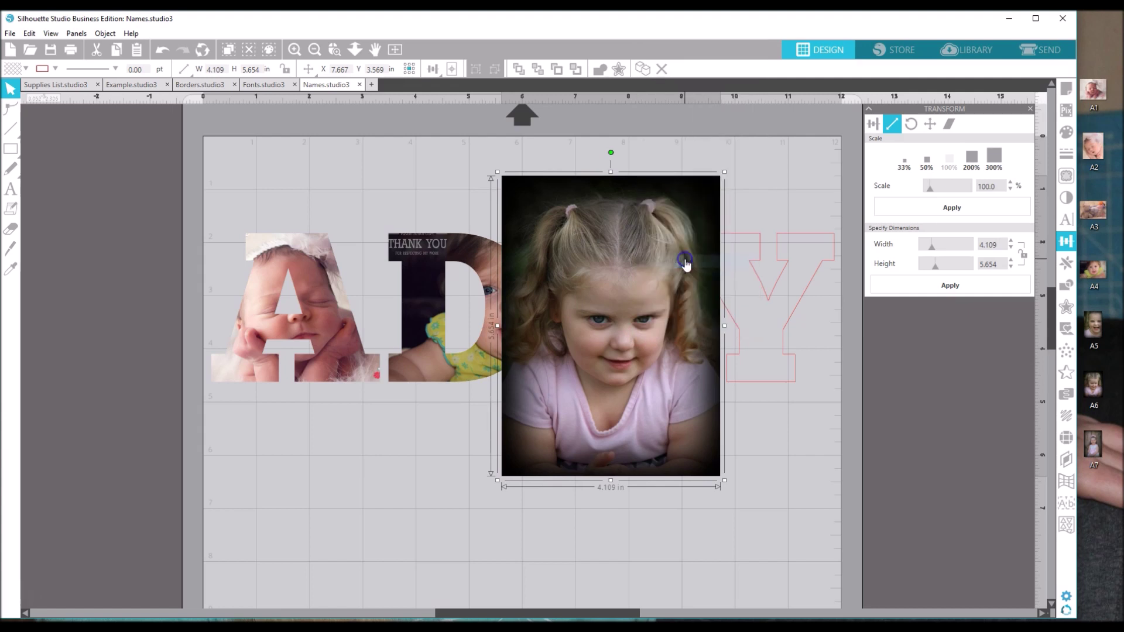
# - Shrink photo A6 proportionally to about 3.23 in wide and shift it to centre the face on the second letter D
pyautogui.click(501, 177)
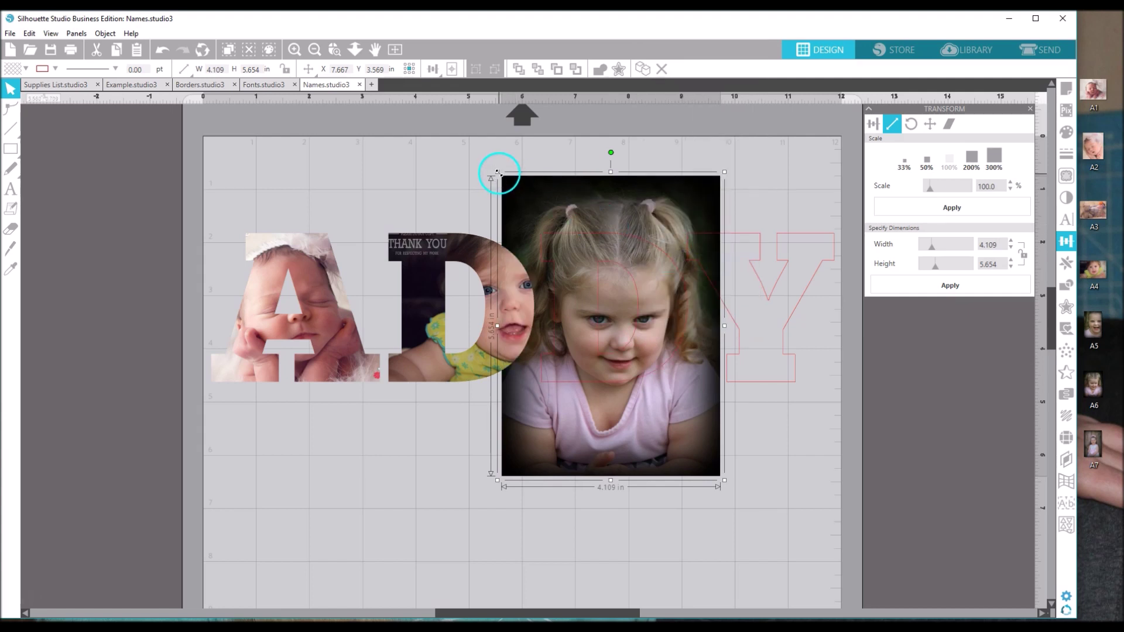
pyautogui.moveTo(501, 172); pyautogui.dragTo(564, 203)
pyautogui.click(673, 331)
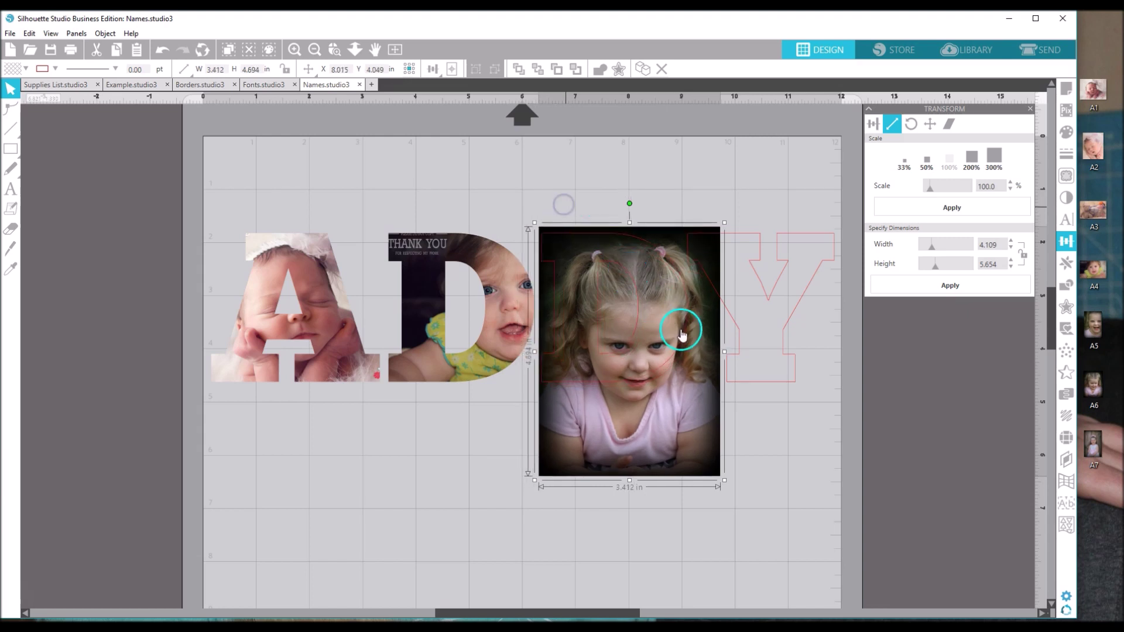
pyautogui.moveTo(670, 331); pyautogui.dragTo(674, 317)
pyautogui.moveTo(673, 311); pyautogui.dragTo(624, 310)
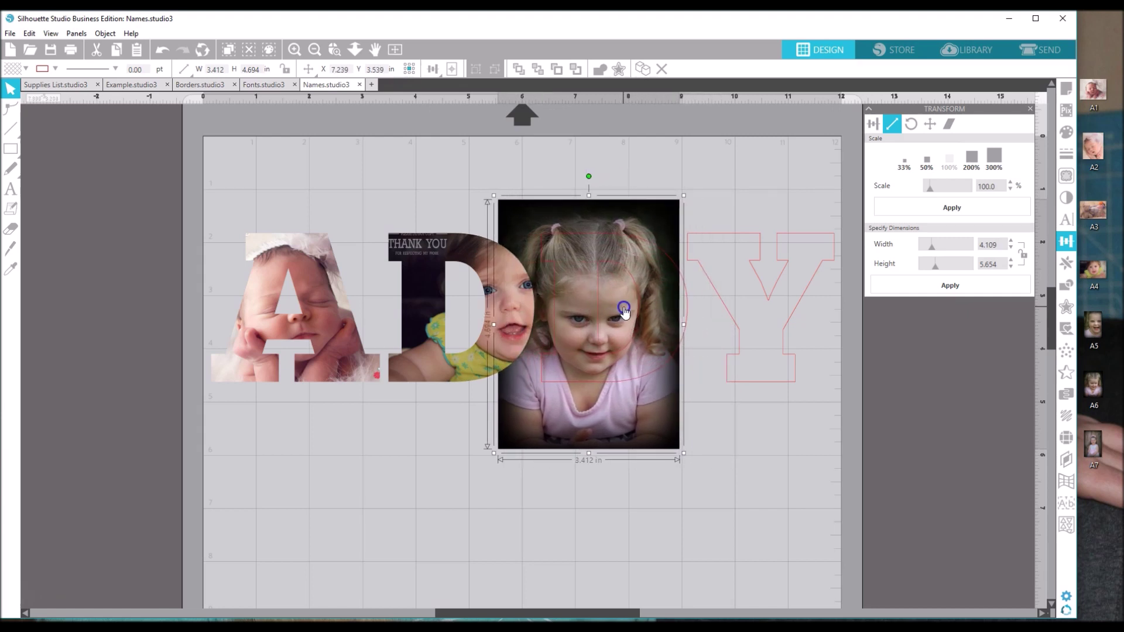
pyautogui.moveTo(493, 195); pyautogui.dragTo(513, 204)
pyautogui.moveTo(633, 366); pyautogui.dragTo(624, 369)
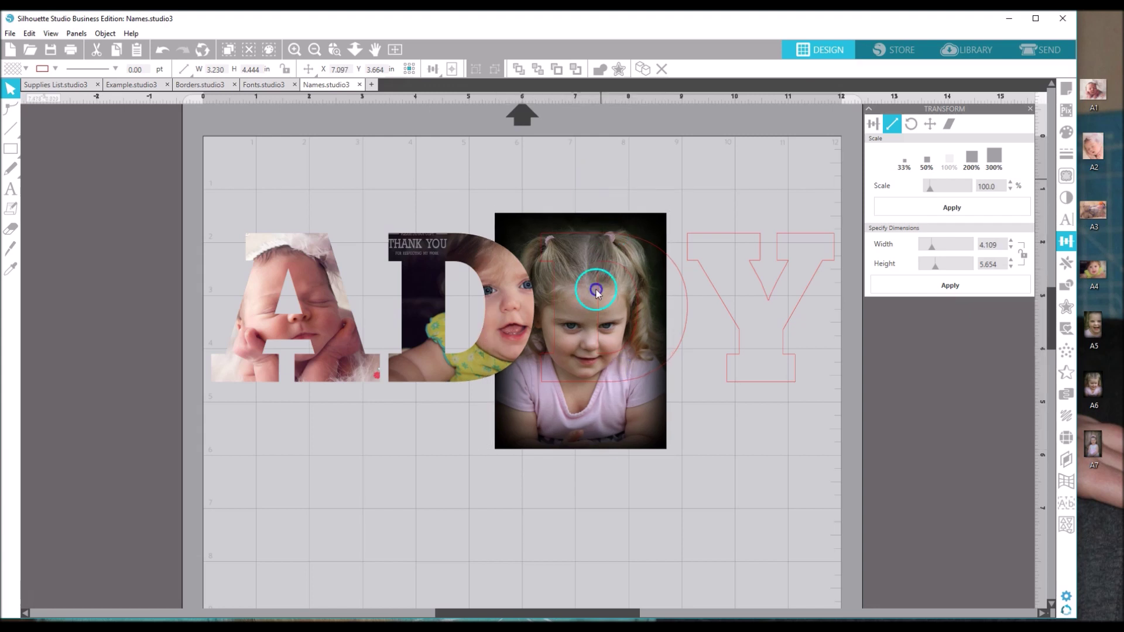
# - Select photo A6 together with the second D outline and crop the photo to that letter
pyautogui.keyDown('shift'); pyautogui.click(598, 383); pyautogui.keyUp('shift')
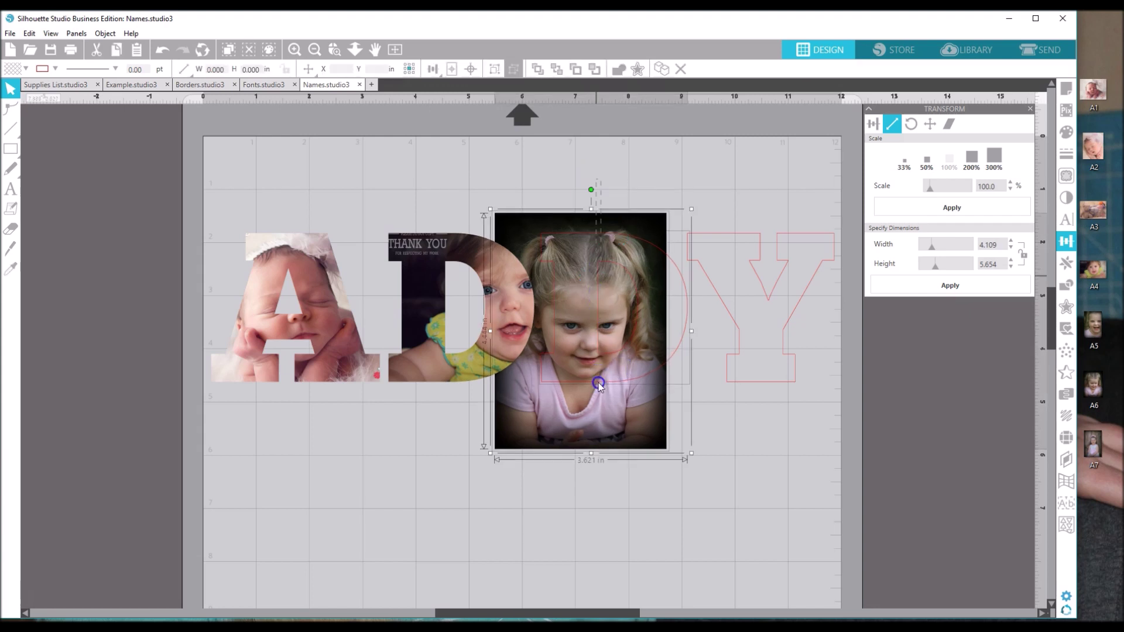
pyautogui.click(116, 38)
pyautogui.moveTo(243, 114)
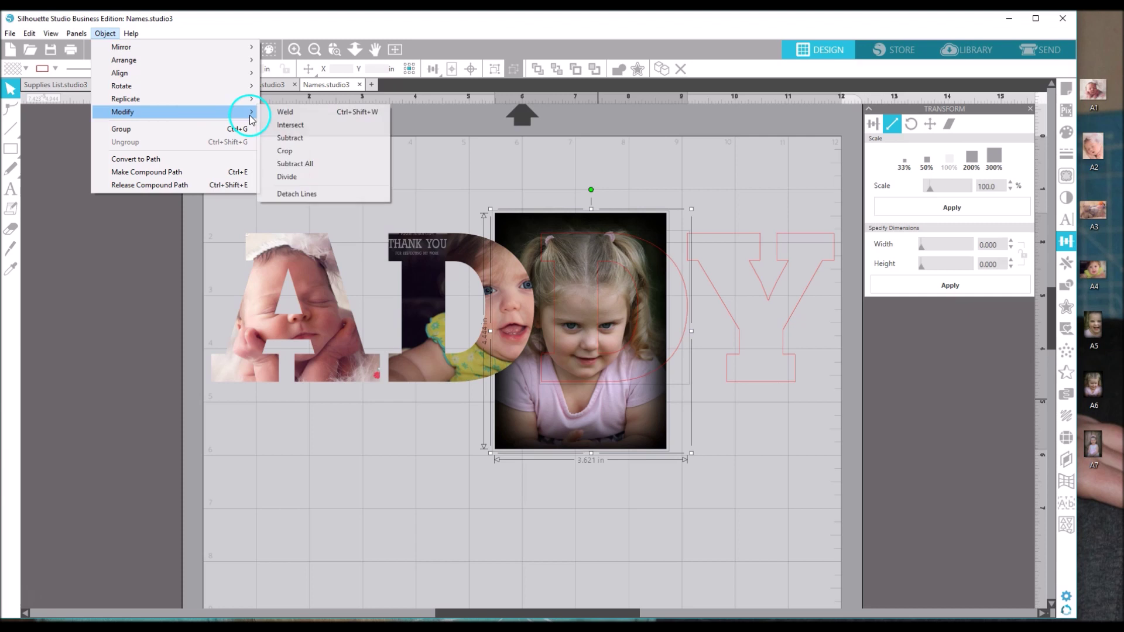
pyautogui.click(316, 141)
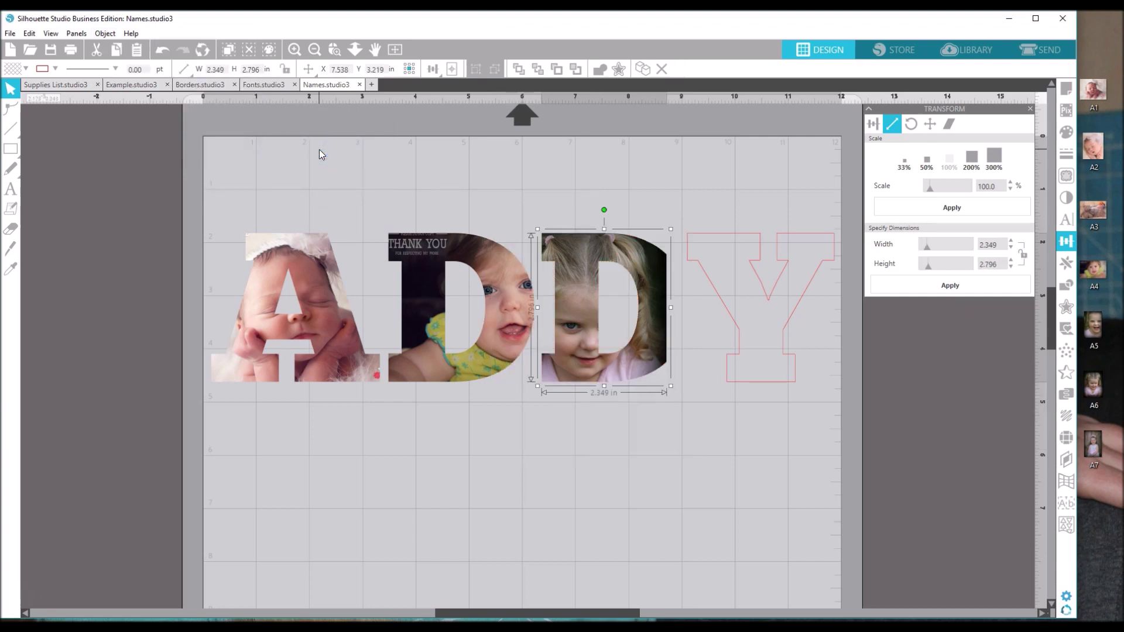
pyautogui.click(666, 177)
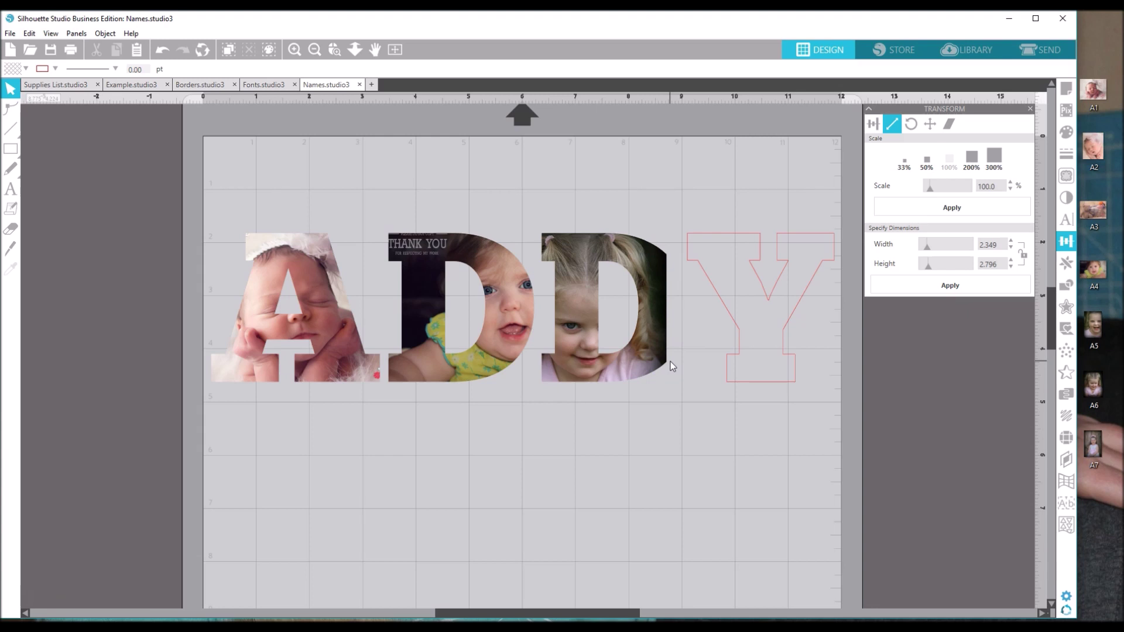
# - Undo the crop of the second letter D and the last adjustments to photo A6
pyautogui.click(29, 34)
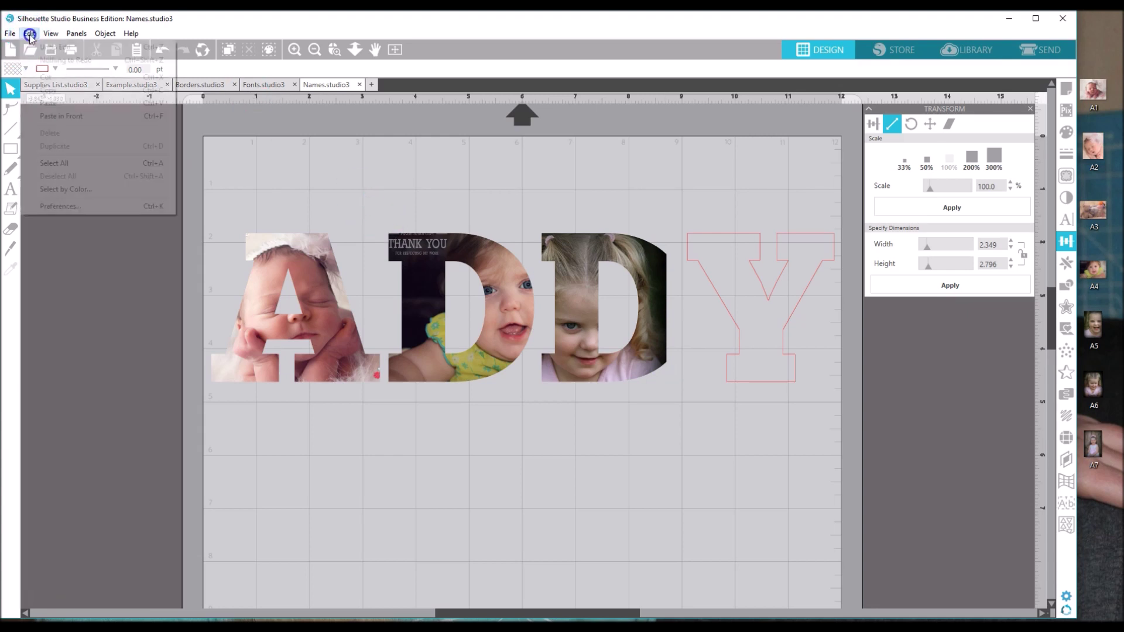
pyautogui.click(43, 48)
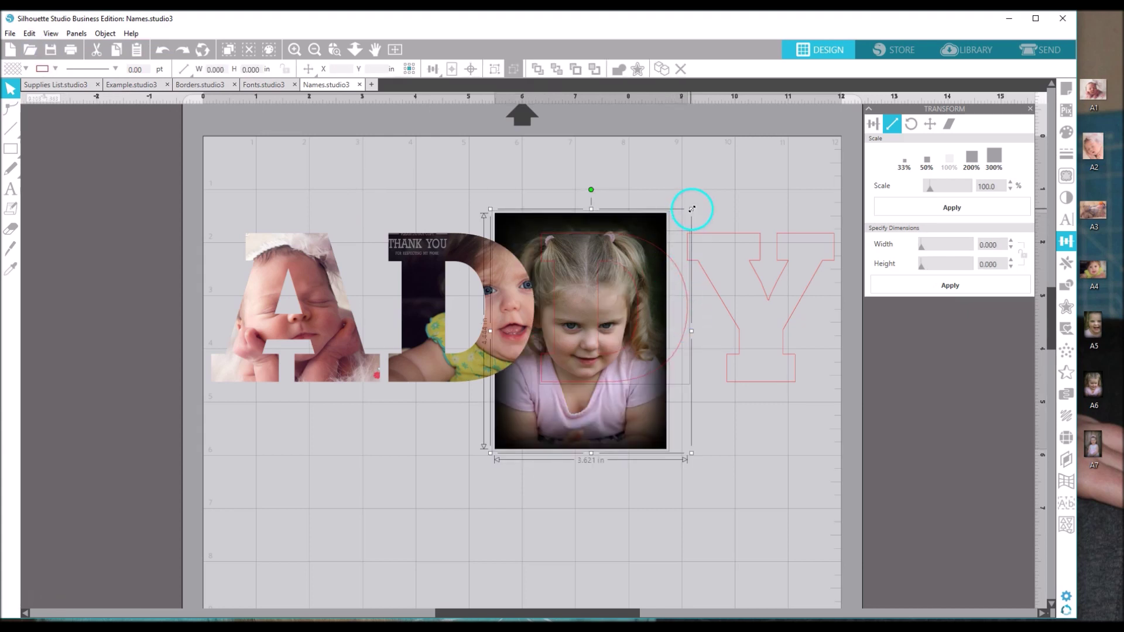
pyautogui.moveTo(697, 209); pyautogui.dragTo(714, 205)
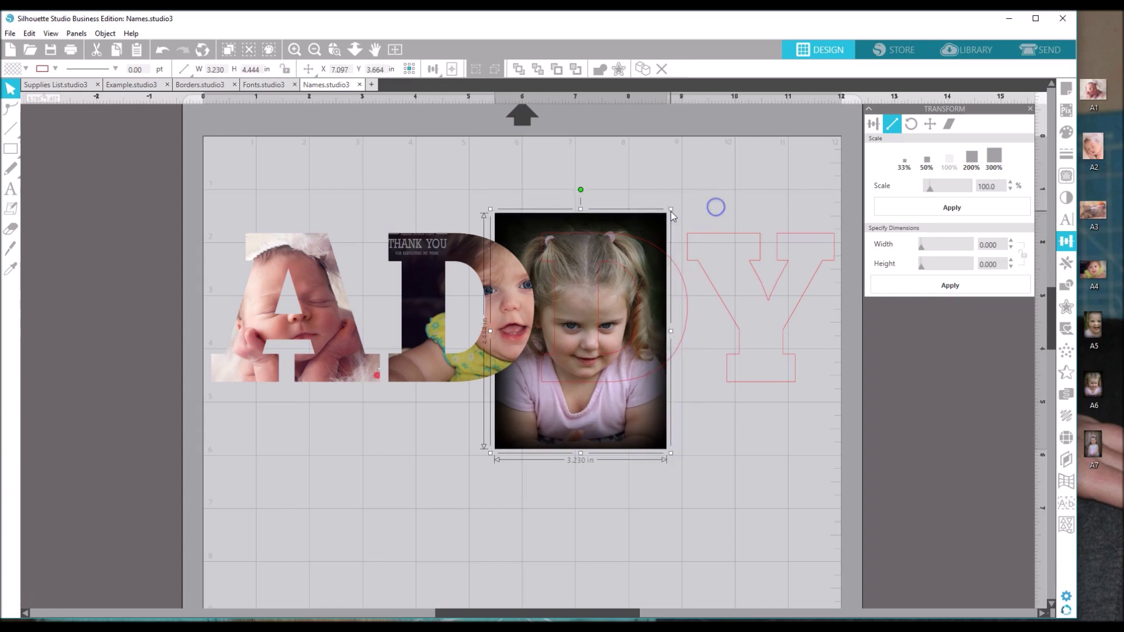
pyautogui.click(162, 50)
pyautogui.click(162, 50)
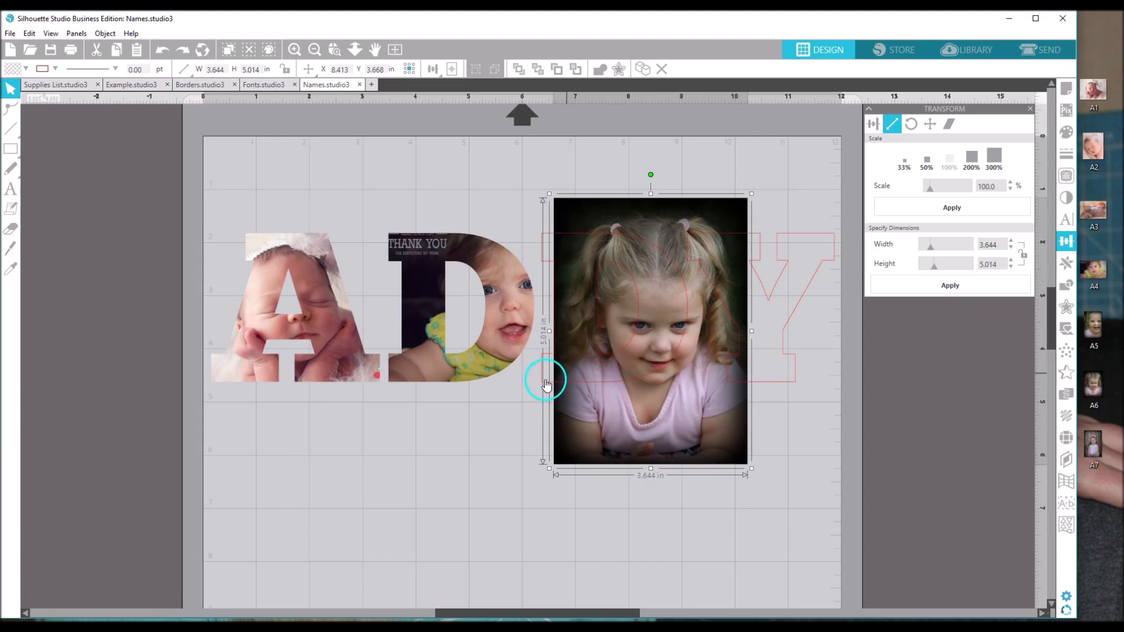
# - Reposition photo A6, sized to about 3.64 in wide, so that it completely covers the second letter D
pyautogui.moveTo(708, 342); pyautogui.dragTo(697, 335)
pyautogui.moveTo(697, 416); pyautogui.dragTo(697, 402)
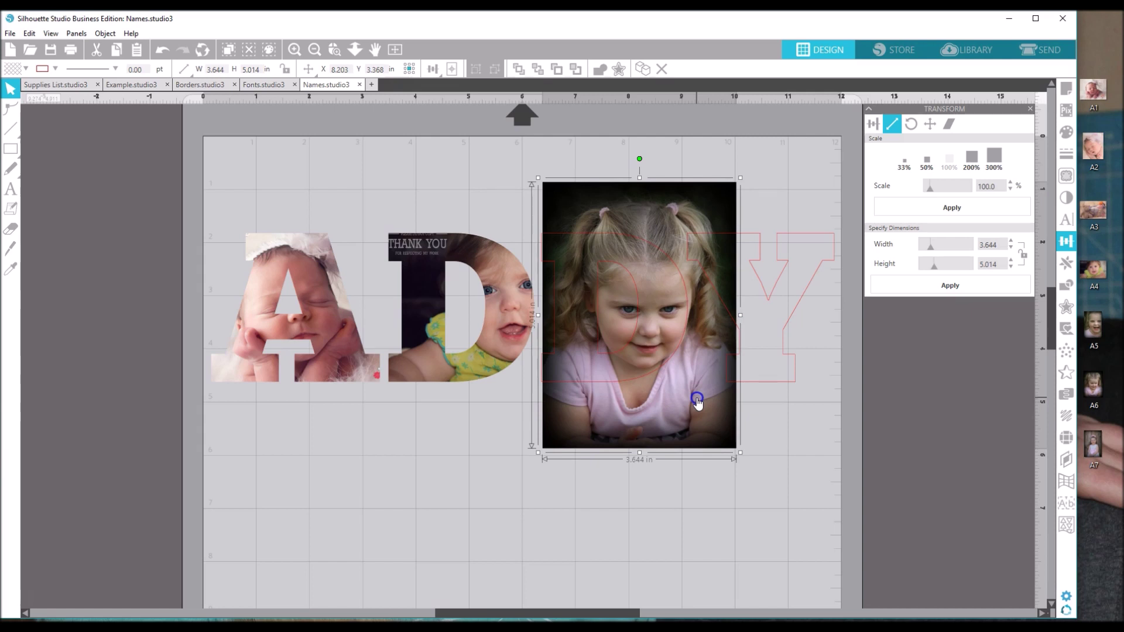
pyautogui.moveTo(696, 402); pyautogui.dragTo(695, 402)
# - Crop the repositioned photo A6 to the second D outline and deselect the result
pyautogui.click(105, 33)
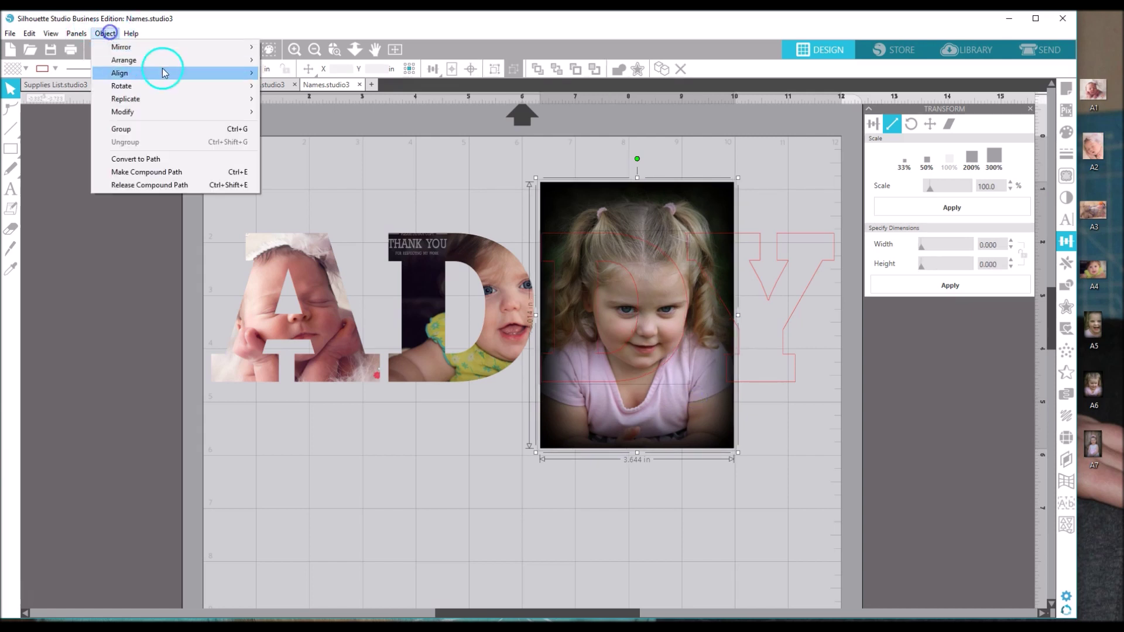
pyautogui.moveTo(216, 122)
pyautogui.click(298, 153)
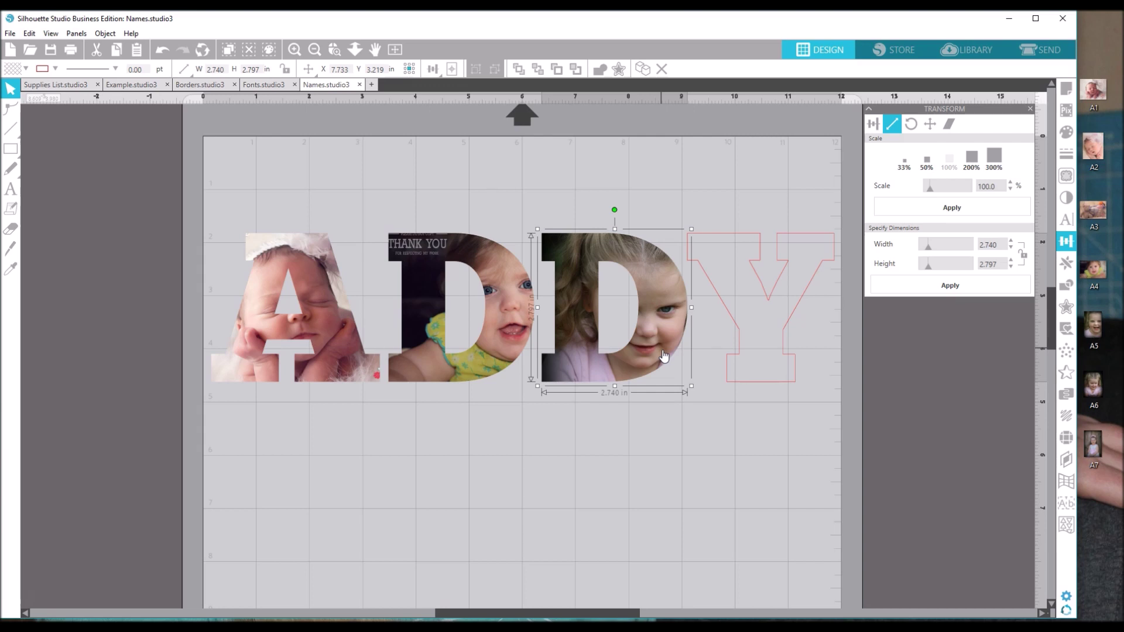
pyautogui.click(777, 434)
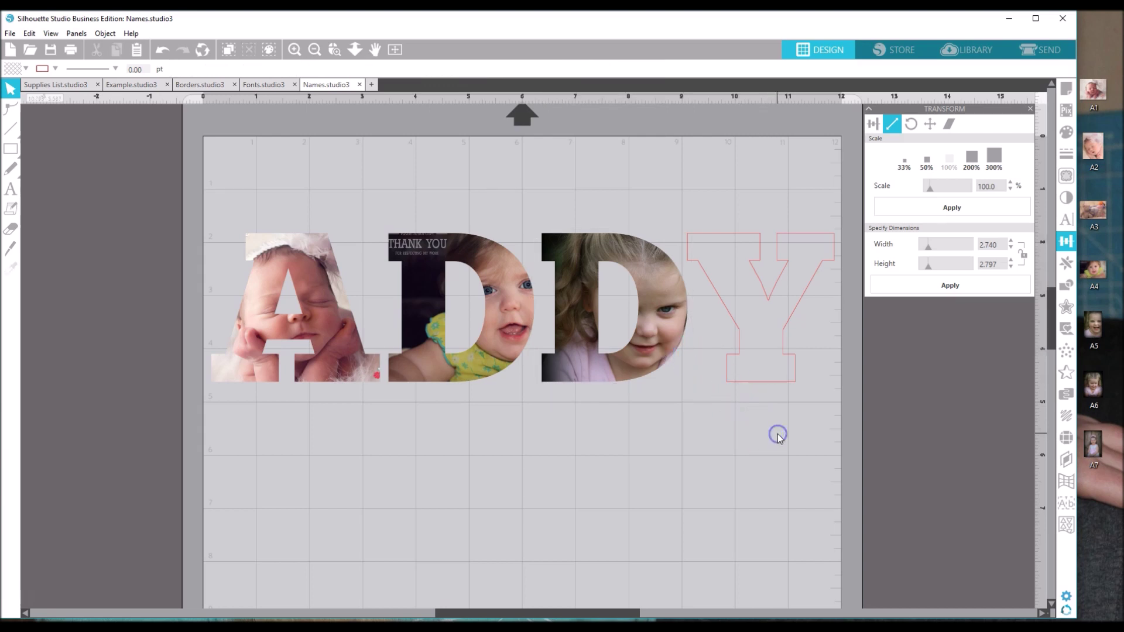
# - Place photo A7 from the desktop onto the design page and reduce it by scaling to 33%
pyautogui.doubleClick(1096, 455)
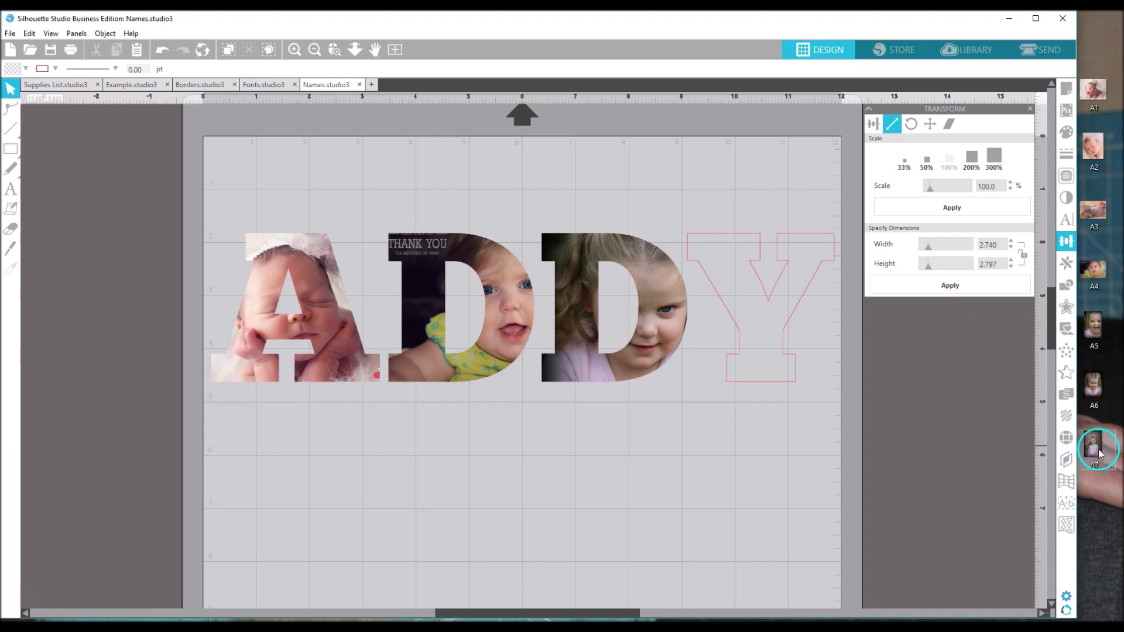
pyautogui.moveTo(1099, 453); pyautogui.dragTo(684, 441)
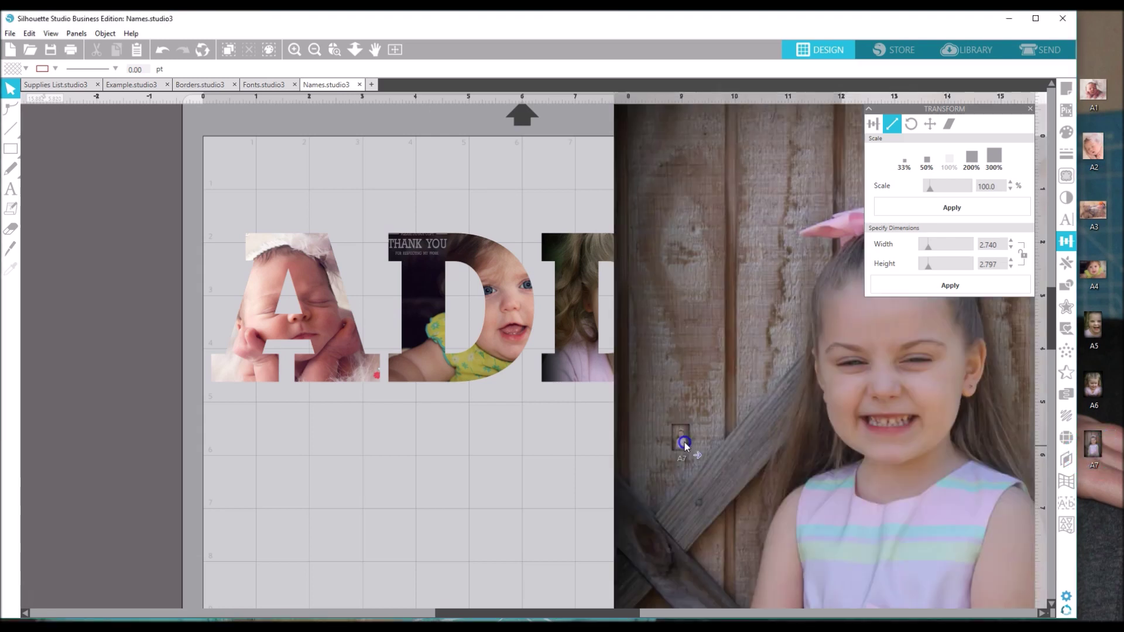
pyautogui.click(740, 381)
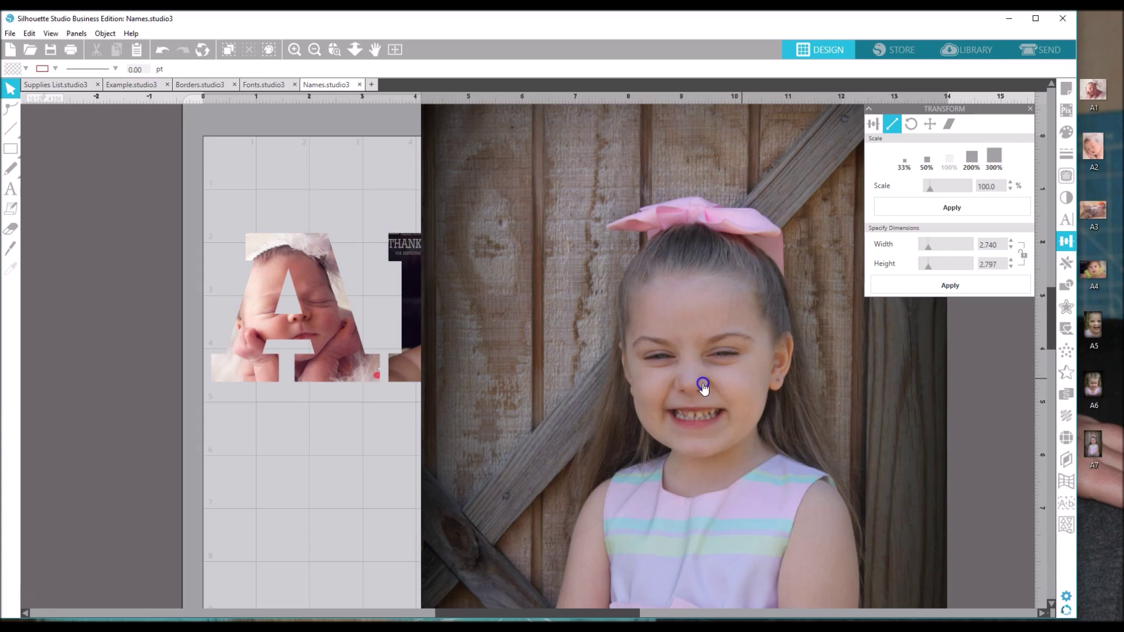
pyautogui.click(867, 217)
pyautogui.click(906, 167)
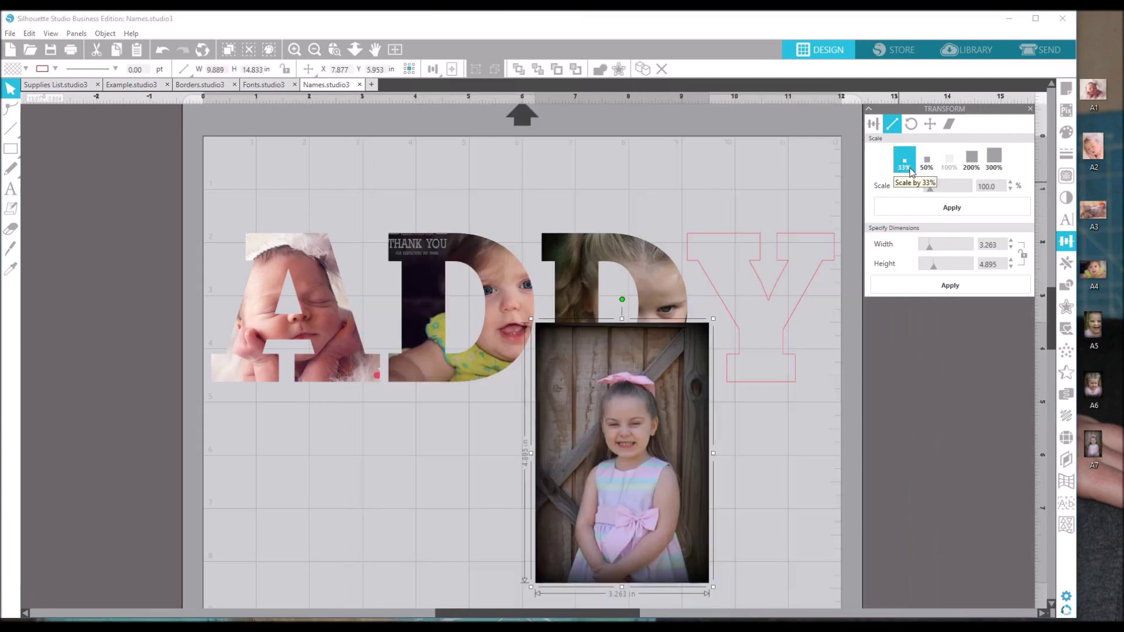
# - Move photo A7 over the letter Y, send it to the back and fine-tune its position over the letter
pyautogui.click(693, 476)
pyautogui.click(690, 465)
pyautogui.moveTo(690, 467); pyautogui.dragTo(761, 406)
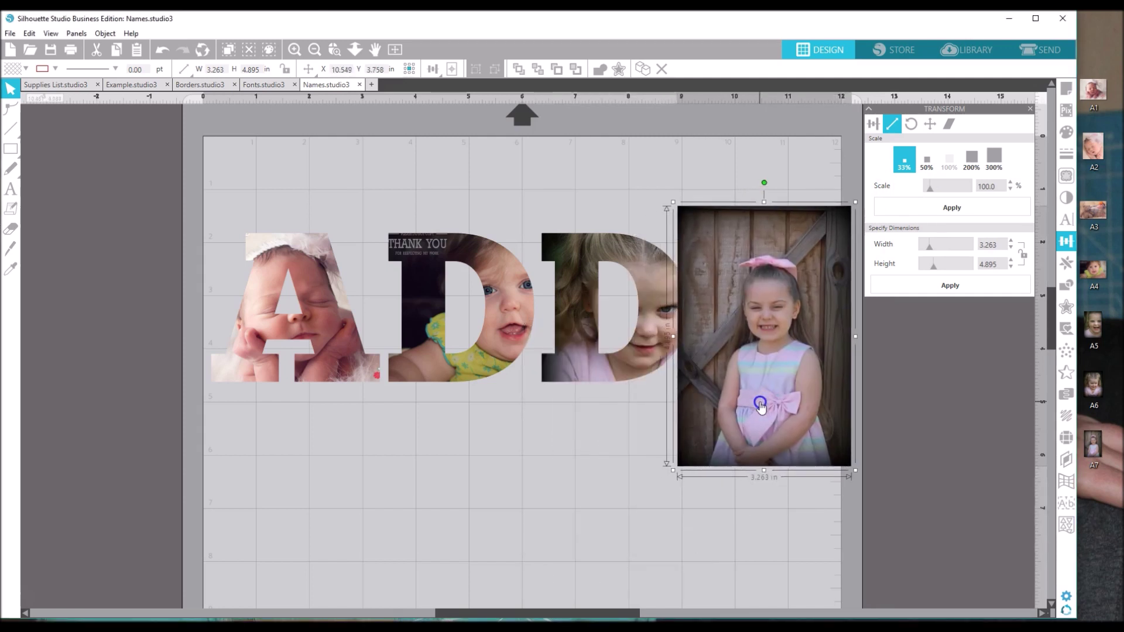
pyautogui.rightClick(761, 403)
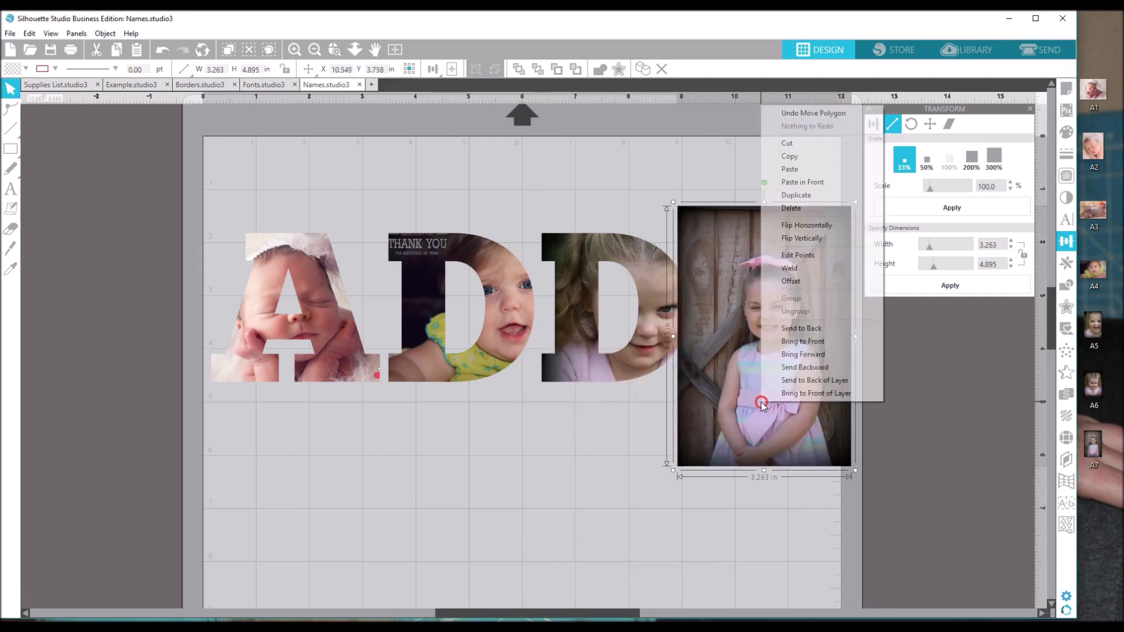
pyautogui.click(800, 332)
pyautogui.click(822, 350)
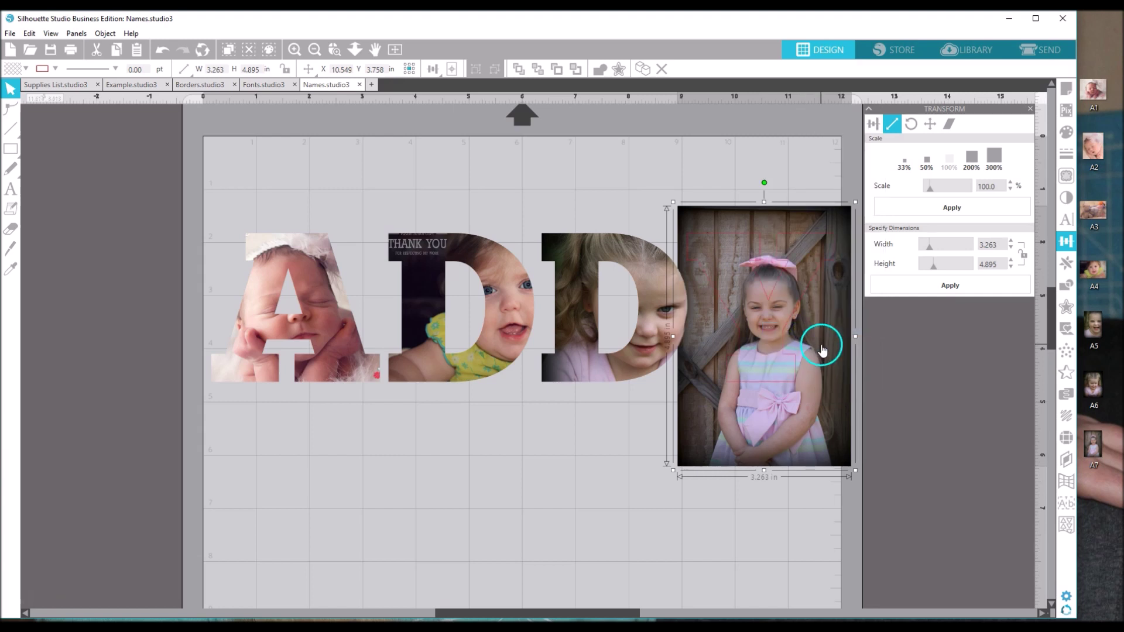
pyautogui.click(822, 350)
pyautogui.moveTo(819, 350); pyautogui.dragTo(817, 350)
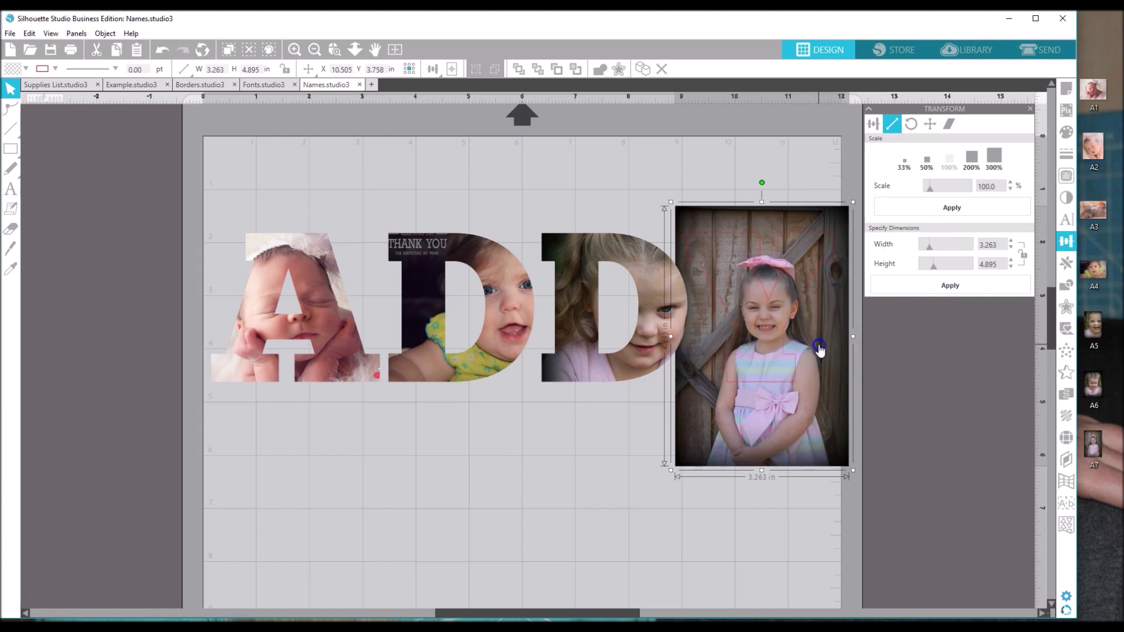
# - Select photo A7 together with the Y outline and crop the photo to that letter
pyautogui.click(766, 185)
pyautogui.click(774, 325)
pyautogui.click(427, 213)
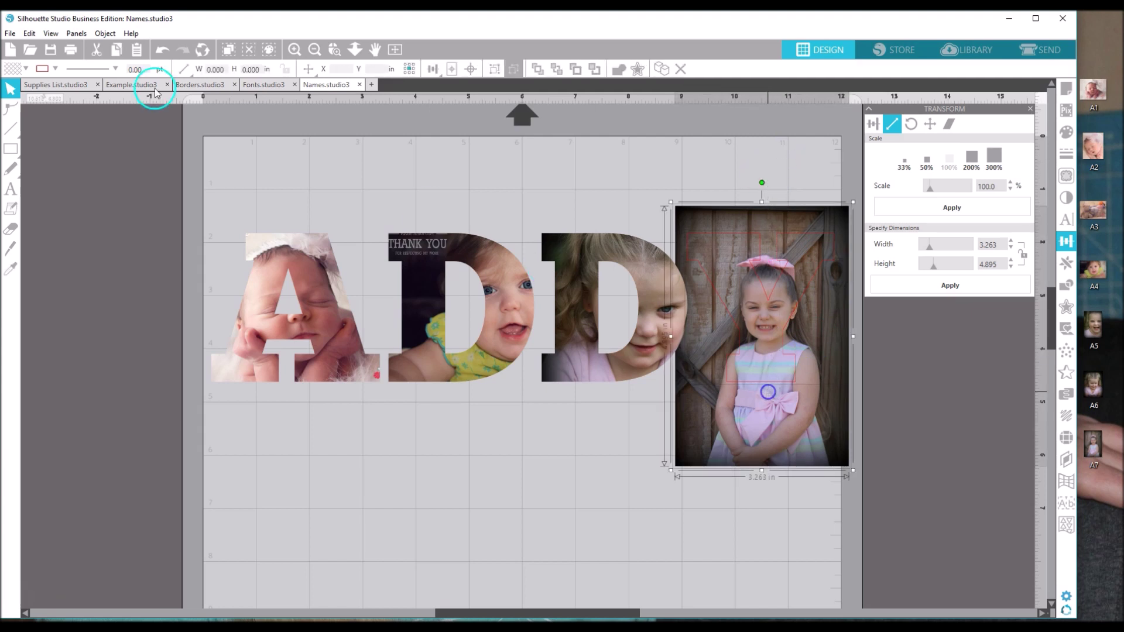
pyautogui.click(100, 34)
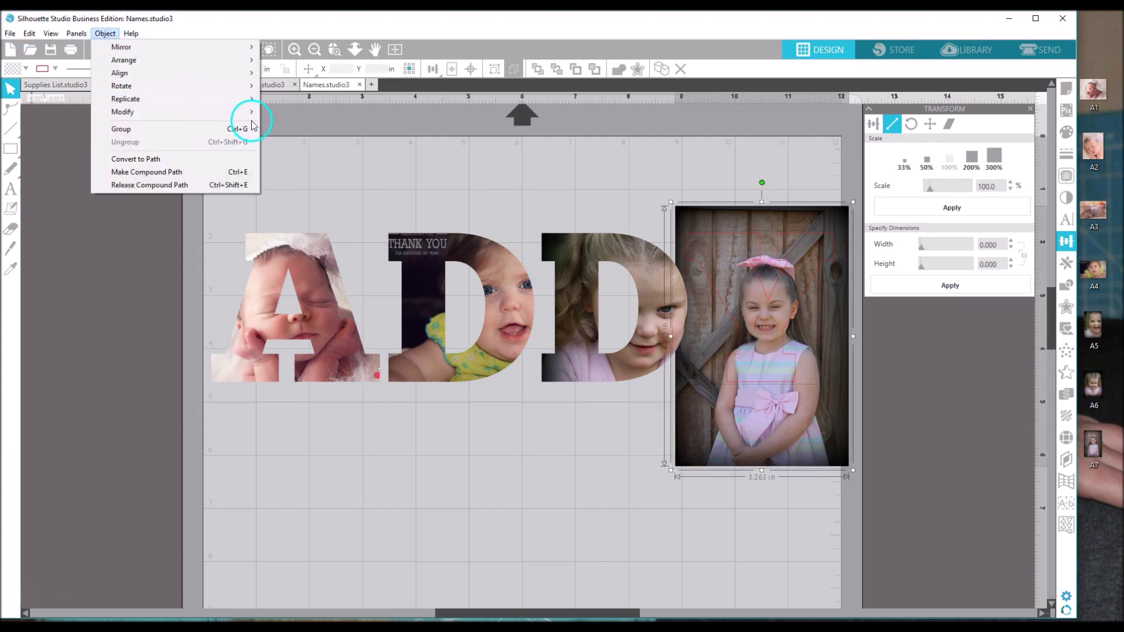
pyautogui.moveTo(253, 114)
pyautogui.click(288, 149)
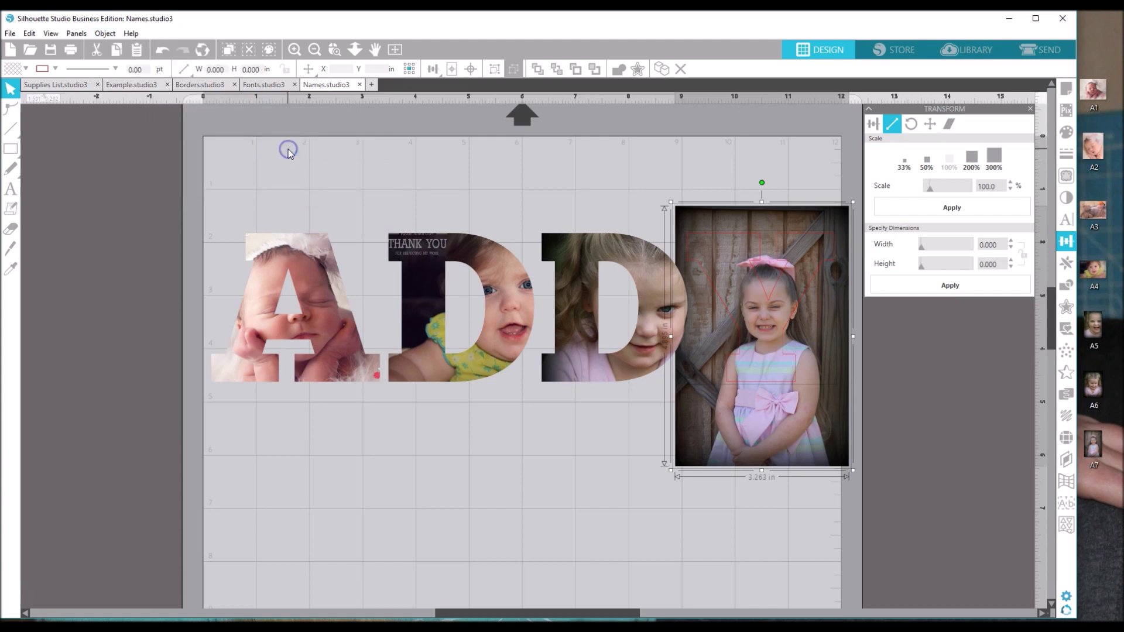
pyautogui.click(742, 497)
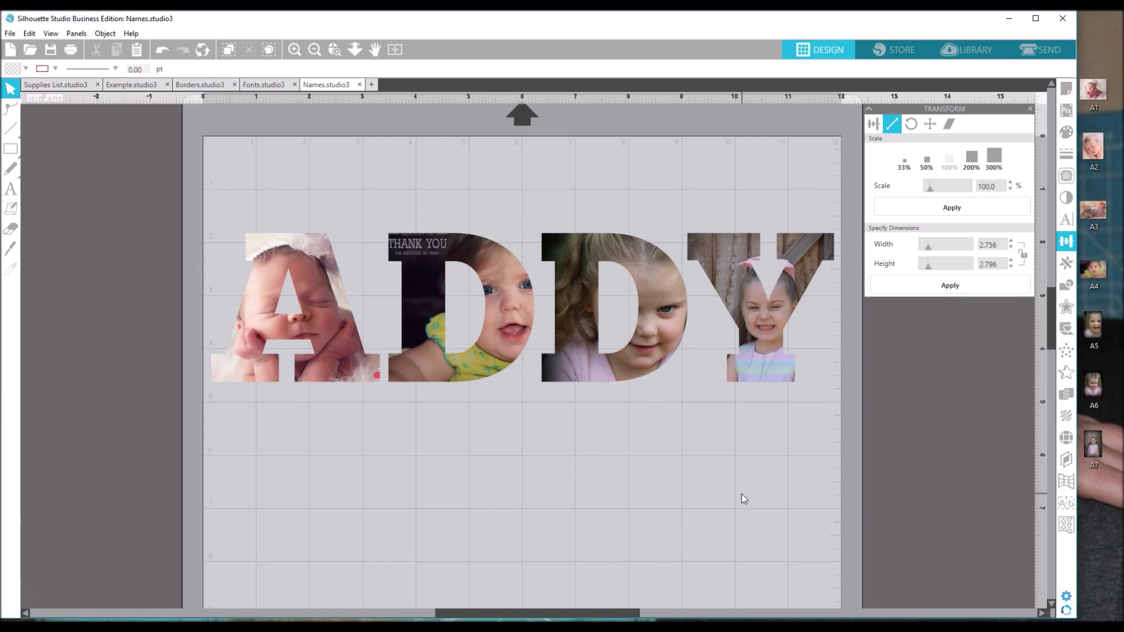
# - Select all four photo-filled letters and set their line thickness to 2 pt
pyautogui.moveTo(275, 185); pyautogui.dragTo(776, 440)
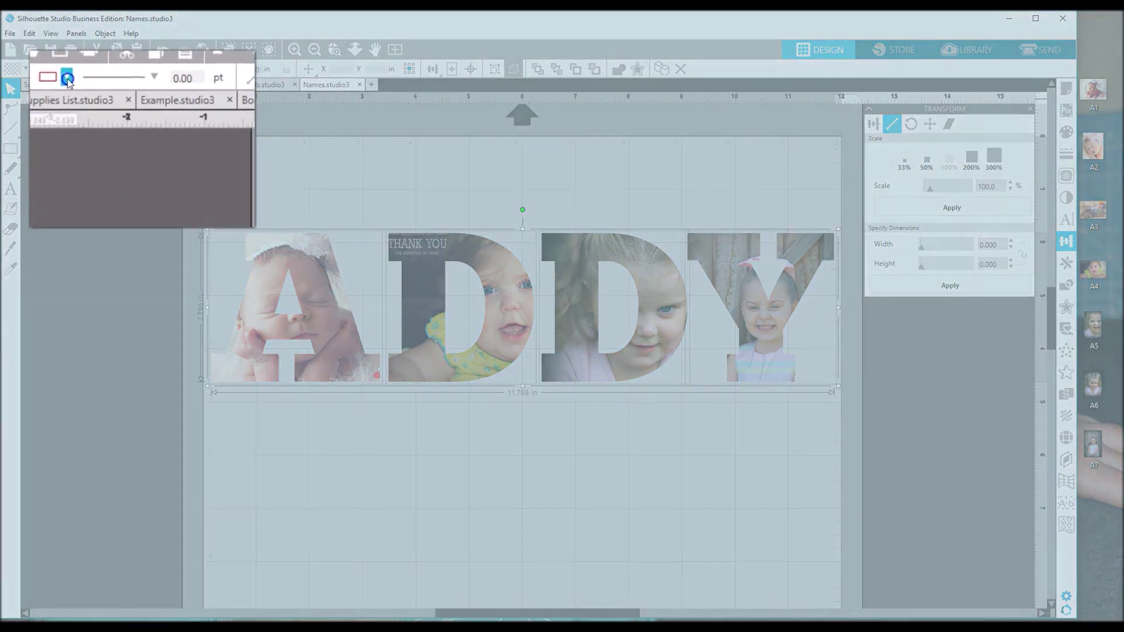
pyautogui.click(55, 69)
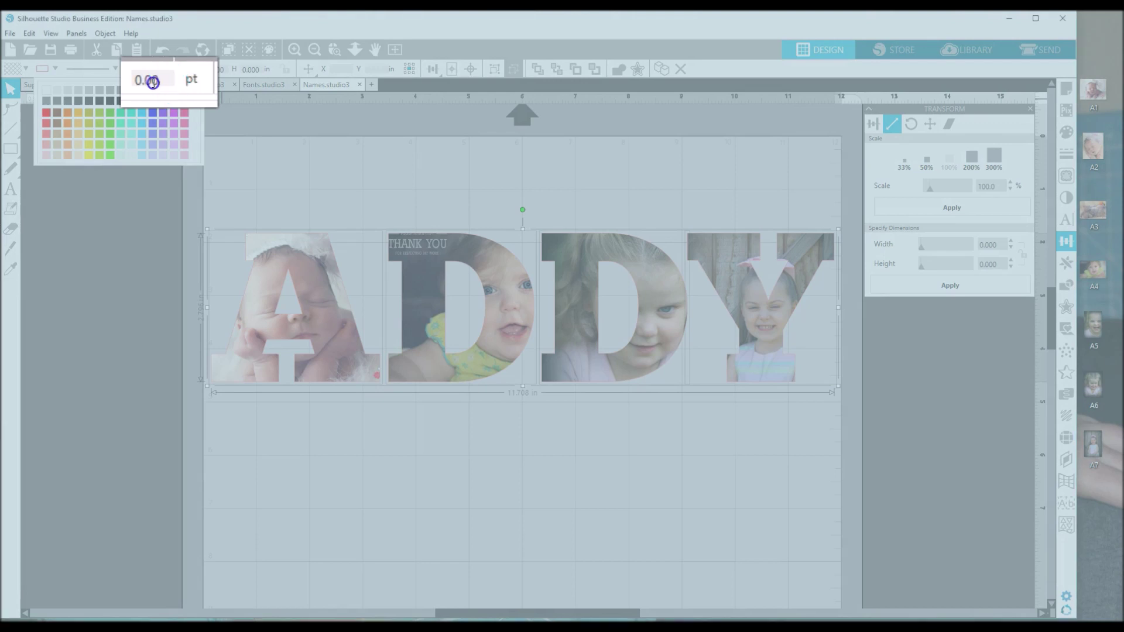
pyautogui.moveTo(153, 82); pyautogui.dragTo(127, 80)
pyautogui.write('2')
pyautogui.press('Return')
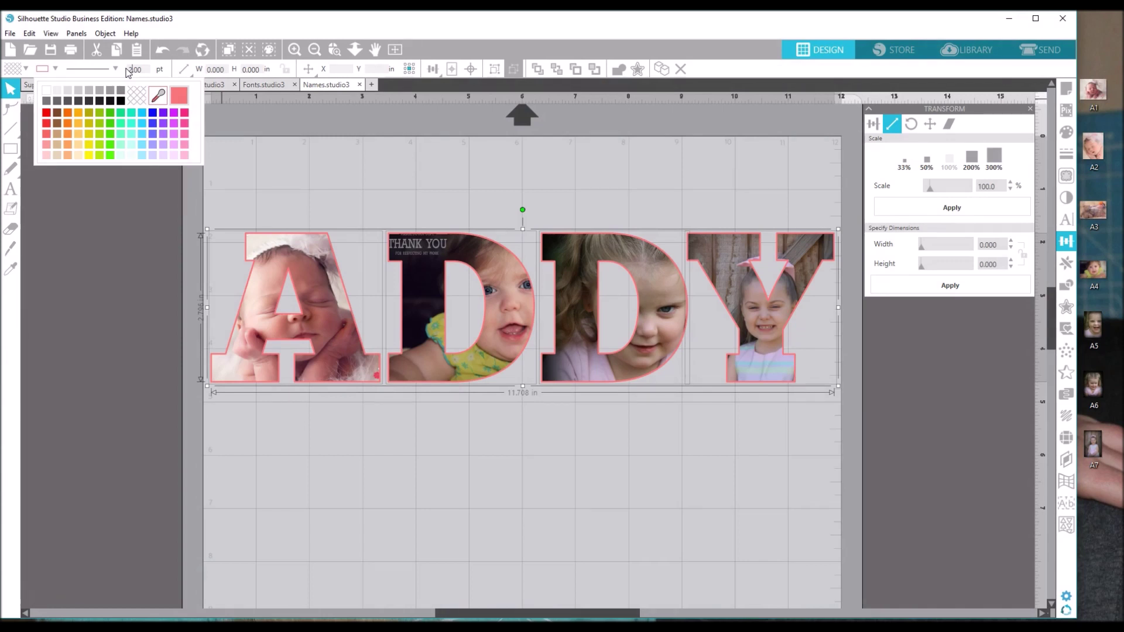
# - Set the line color of the selected letters to transparent and deselect them
pyautogui.click(127, 69)
pyautogui.click(130, 70)
pyautogui.click(131, 69)
pyautogui.click(141, 95)
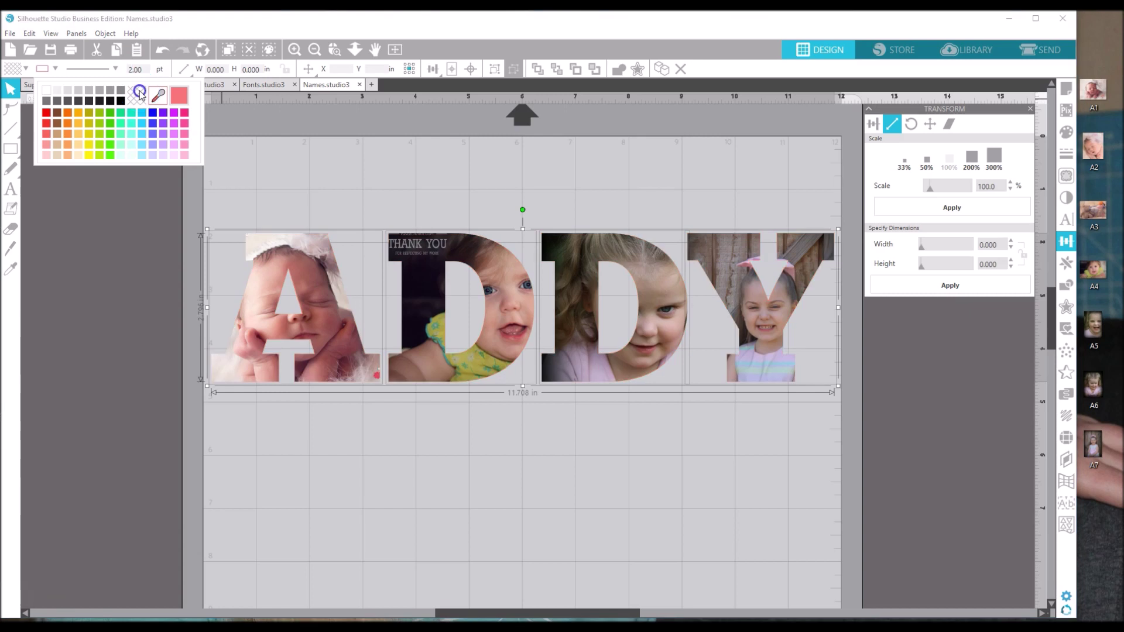
pyautogui.click(338, 139)
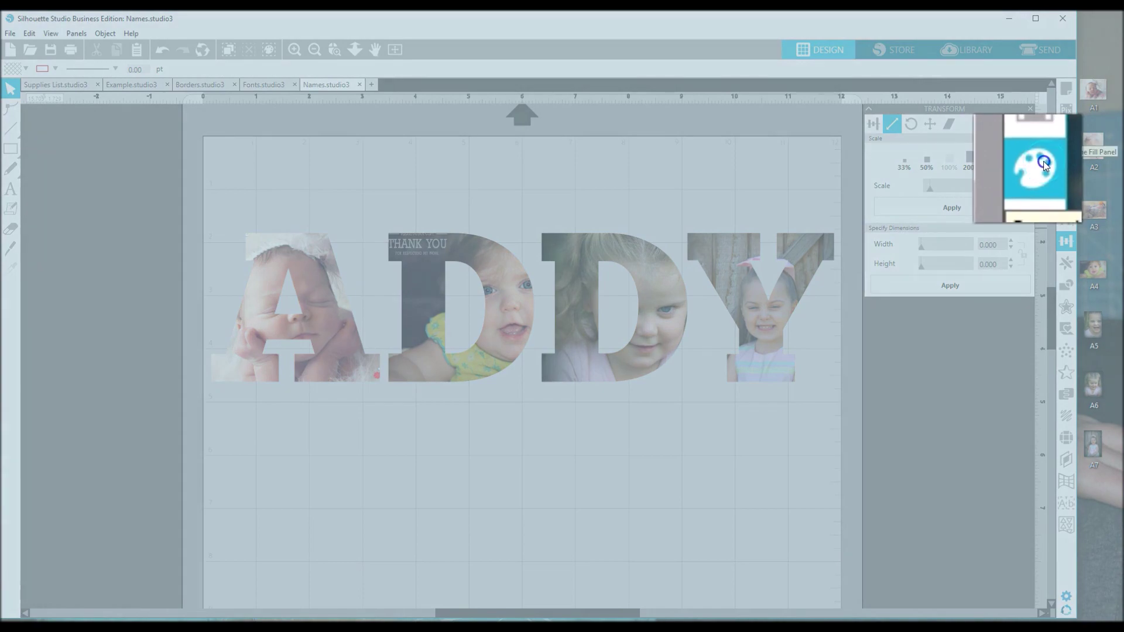
# - Open the fill pattern settings and expand their advanced options for mirroring, rotating, scaling and panning a pattern
pyautogui.click(1066, 134)
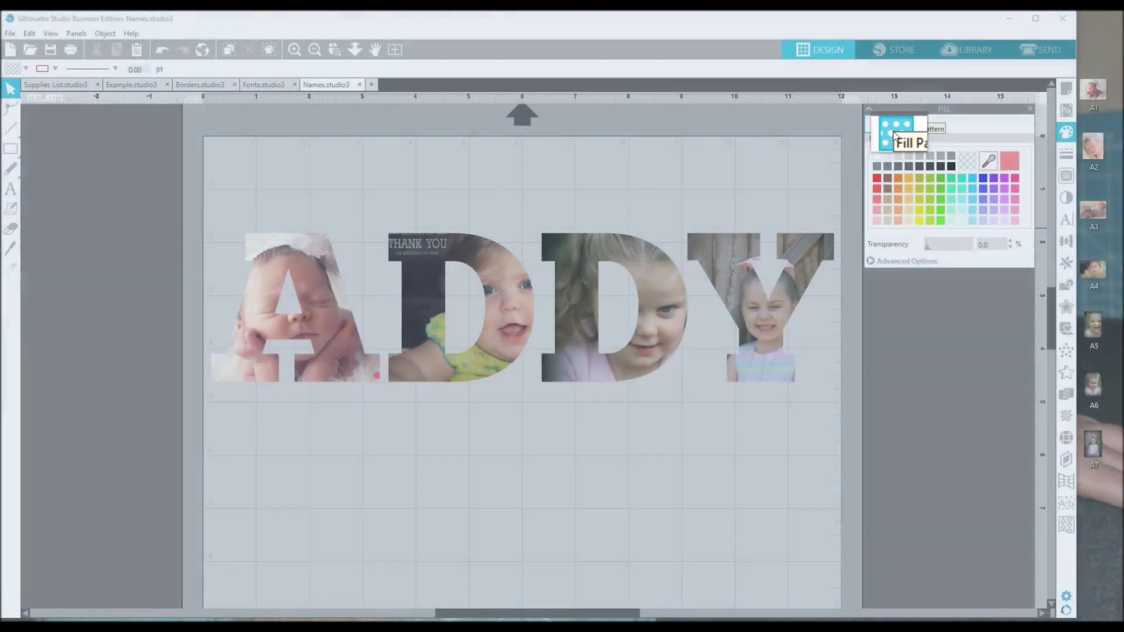
pyautogui.click(910, 124)
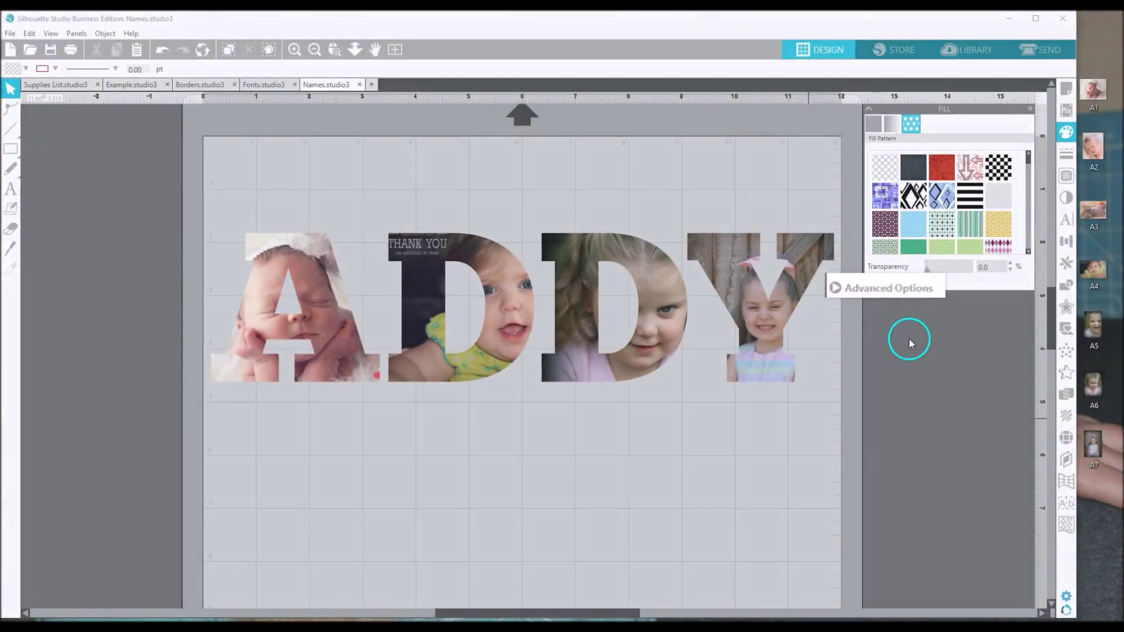
pyautogui.click(841, 305)
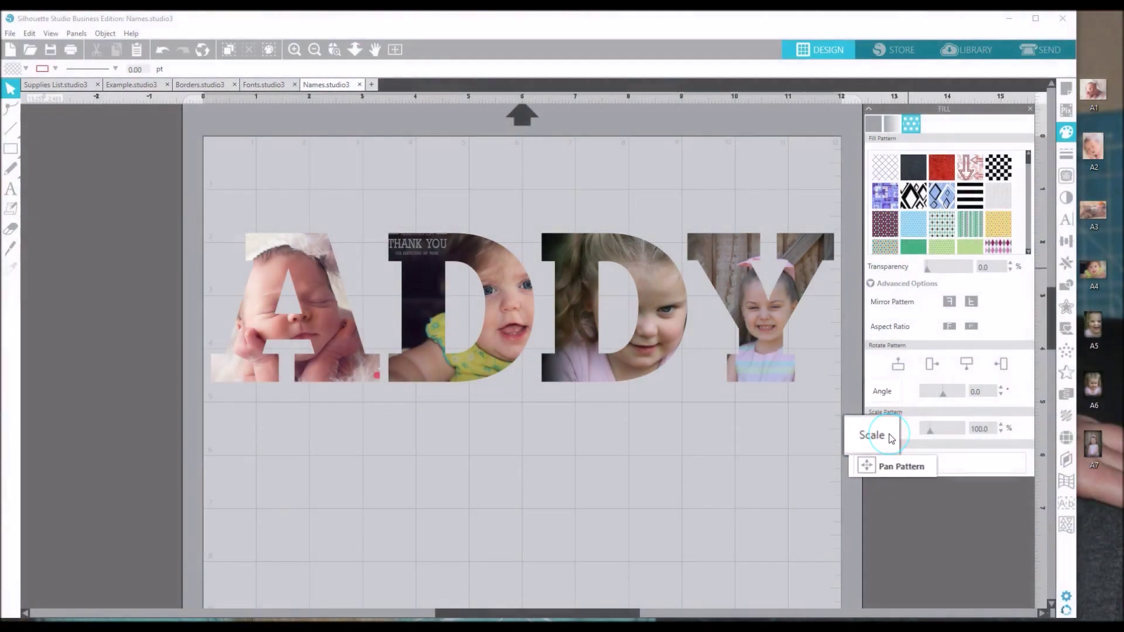
pyautogui.click(897, 471)
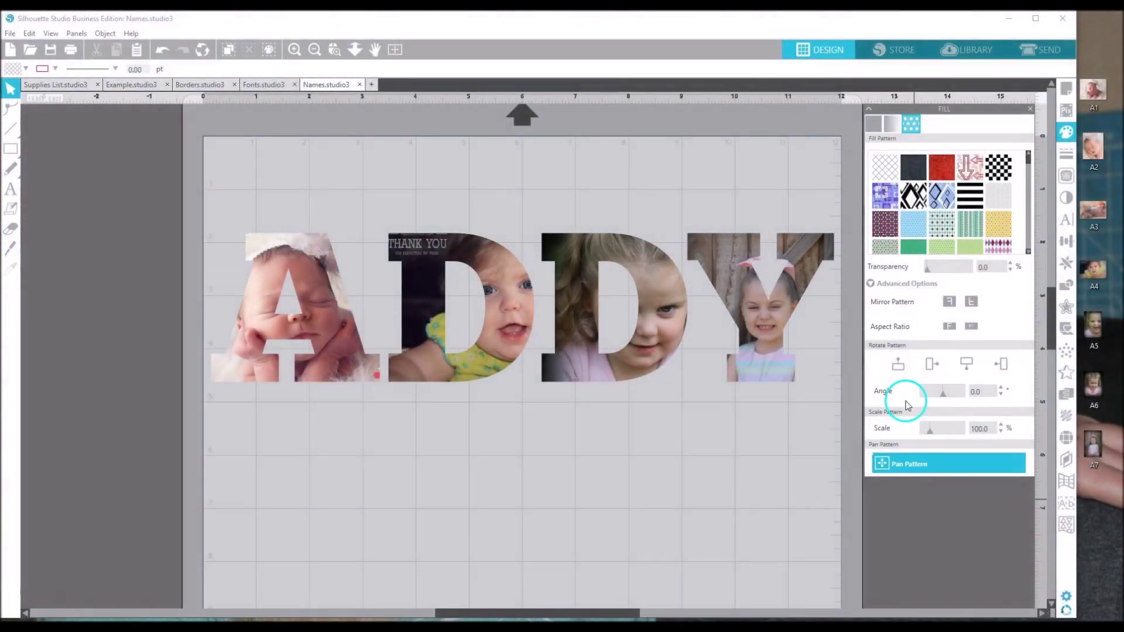
pyautogui.click(901, 468)
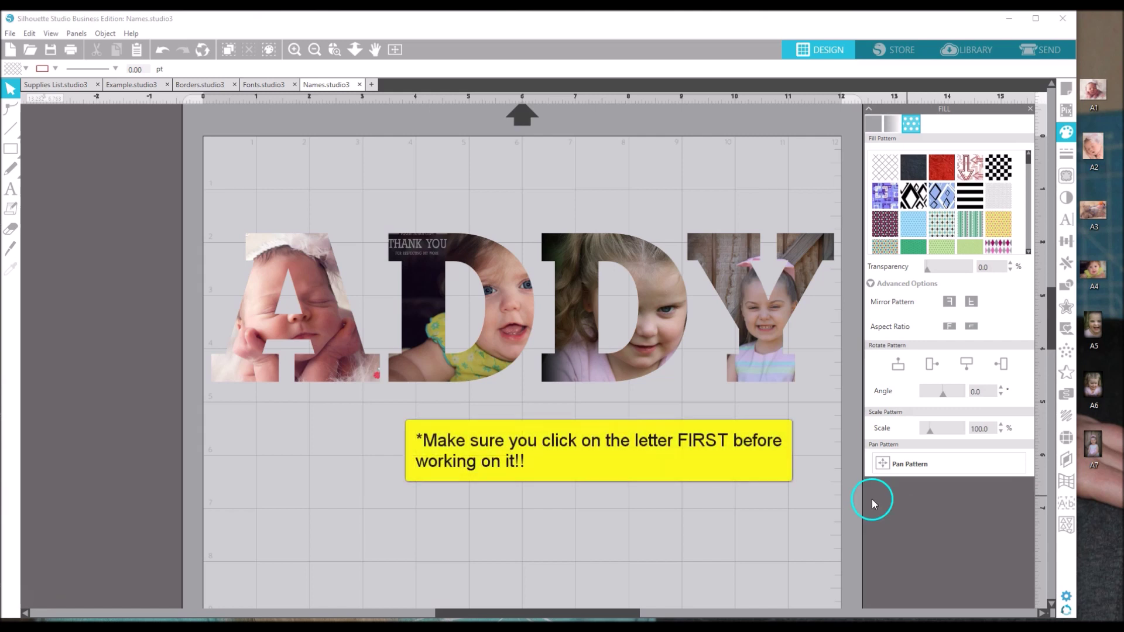
# - Select the second letter D and scale its photo fill pattern down to 20% so the photo repeats
pyautogui.click(666, 330)
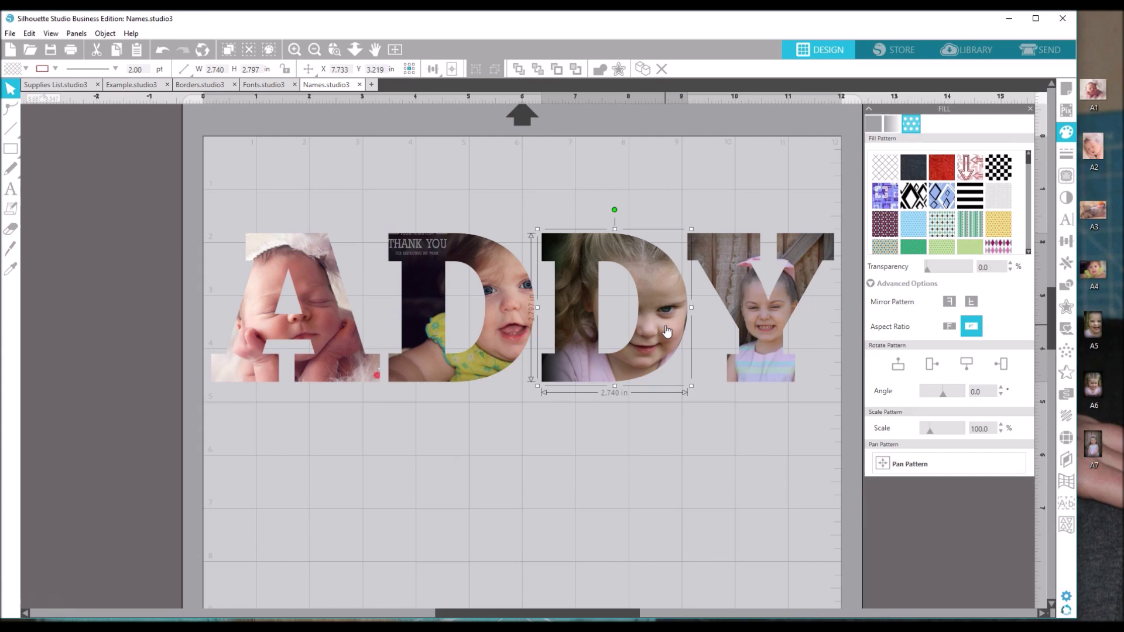
pyautogui.click(932, 430)
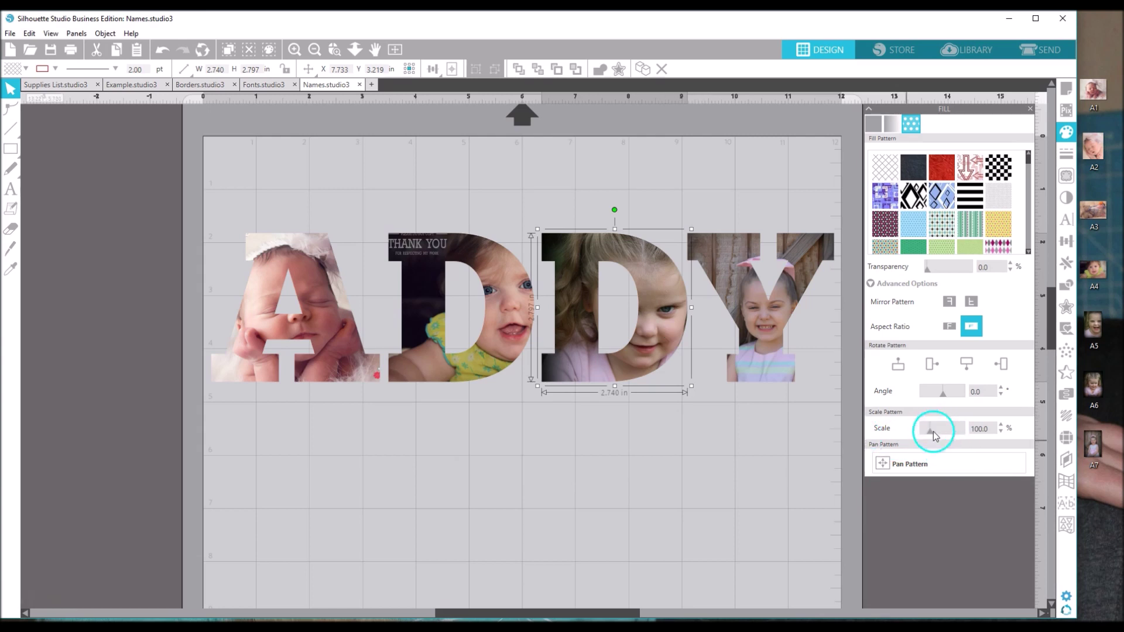
pyautogui.moveTo(931, 432); pyautogui.dragTo(929, 438)
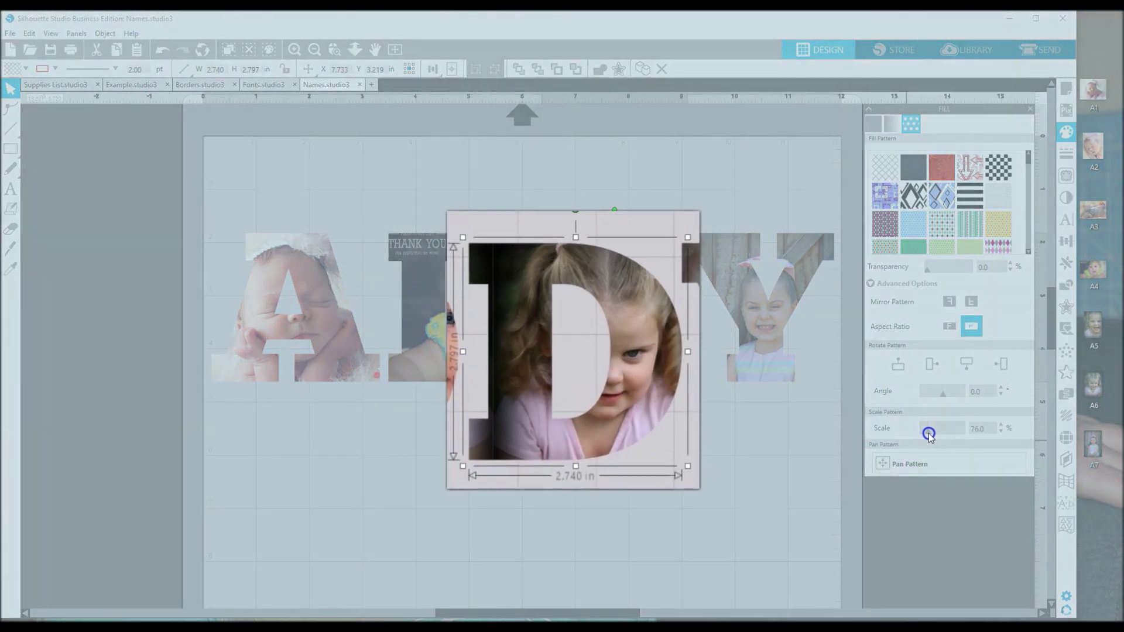
pyautogui.moveTo(930, 432); pyautogui.dragTo(924, 432)
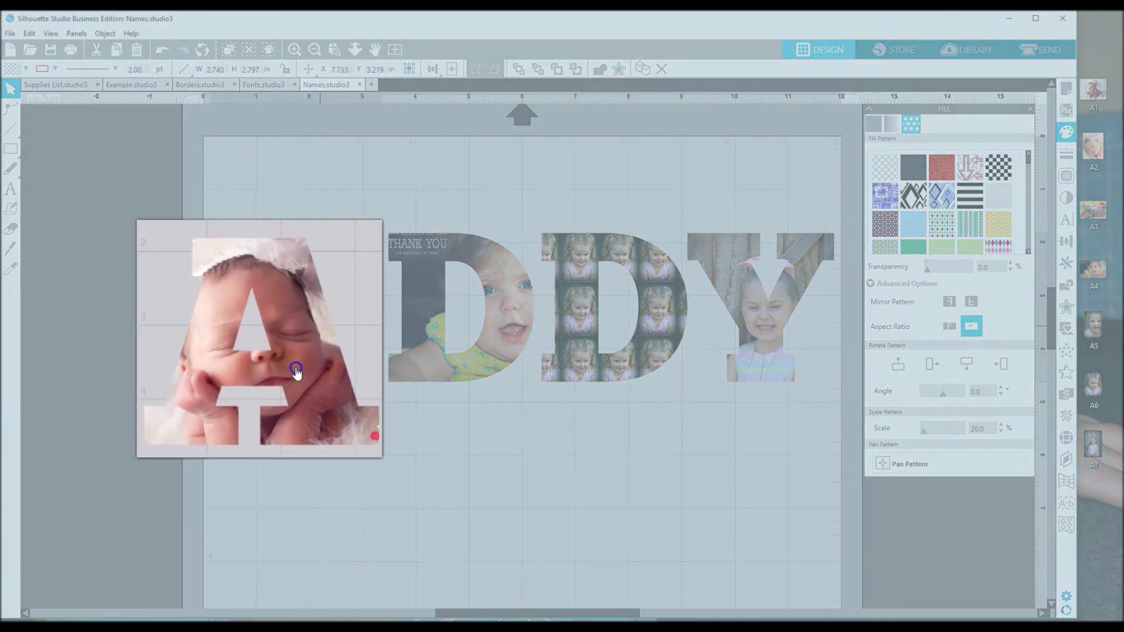
# - Select the letter A and scale its photo fill pattern down to 20%
pyautogui.click(296, 370)
pyautogui.click(986, 414)
pyautogui.moveTo(939, 428); pyautogui.dragTo(927, 436)
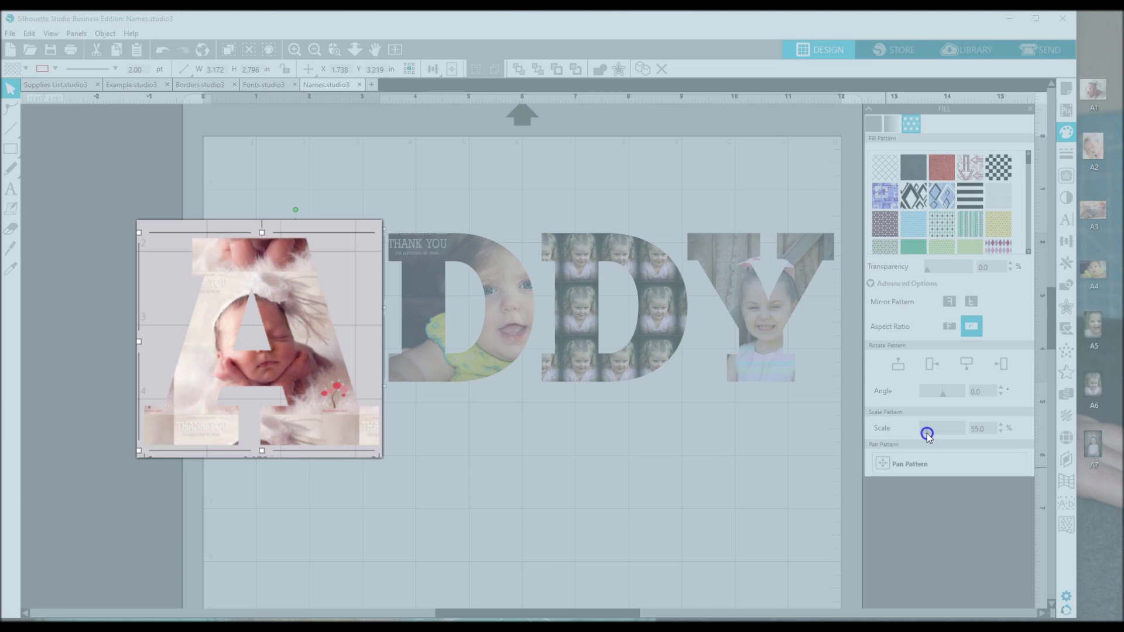
pyautogui.moveTo(927, 434); pyautogui.dragTo(928, 434)
pyautogui.moveTo(927, 435); pyautogui.dragTo(924, 436)
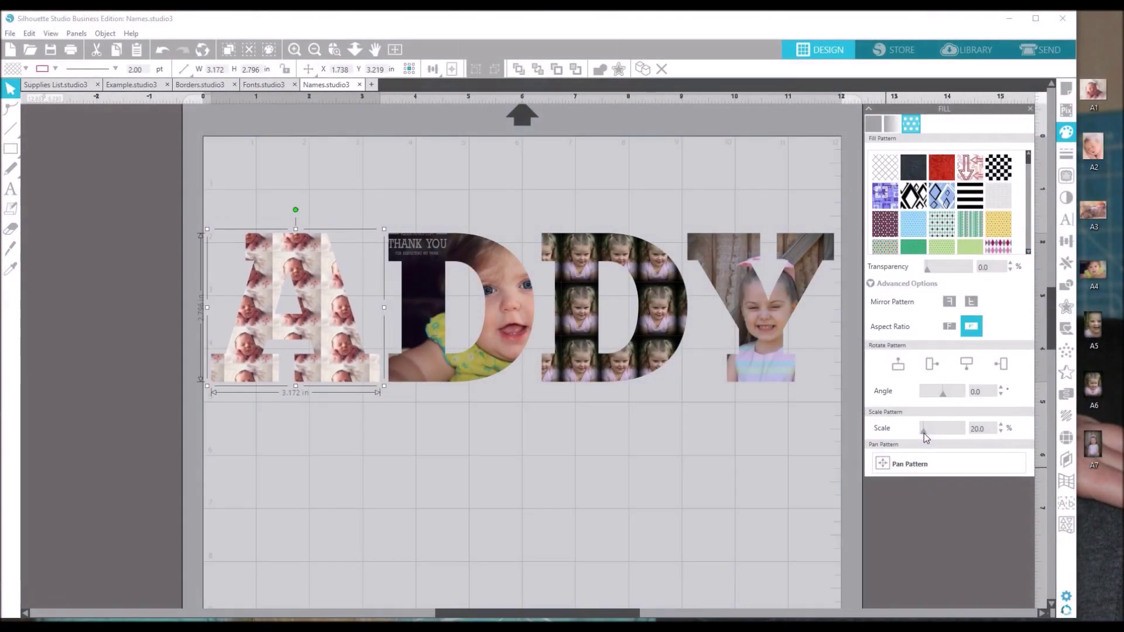
pyautogui.moveTo(944, 393); pyautogui.dragTo(944, 398)
pyautogui.click(913, 468)
pyautogui.click(725, 492)
# - Select the letter Y, pan its photo fill slightly up and to the left inside the letter, and deselect it
pyautogui.click(785, 329)
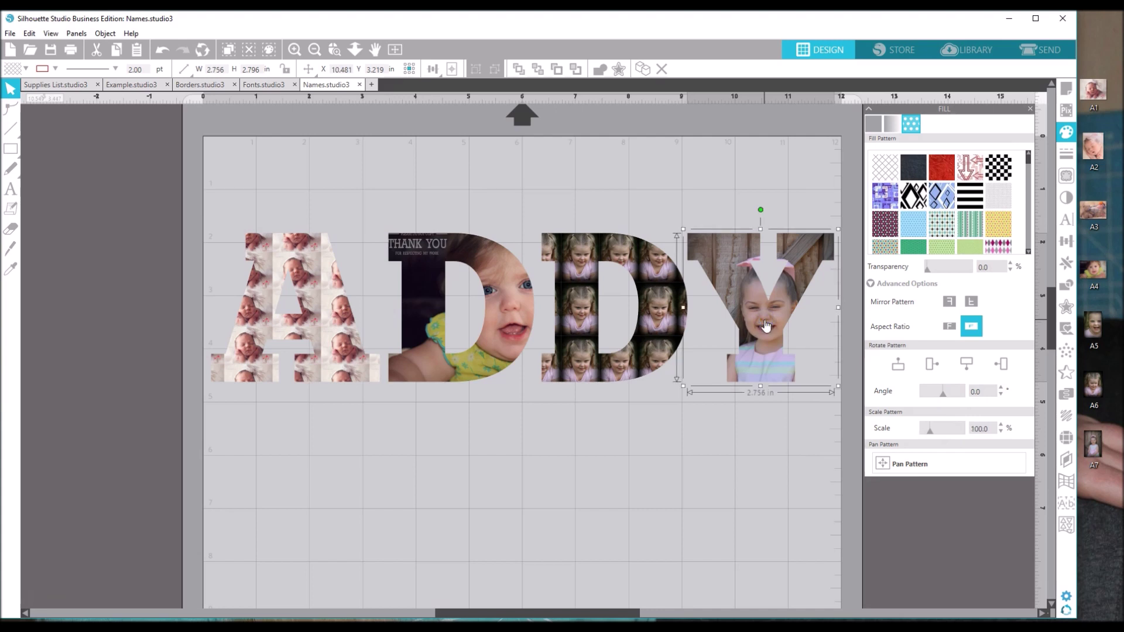
pyautogui.click(788, 431)
pyautogui.click(788, 410)
pyautogui.click(769, 331)
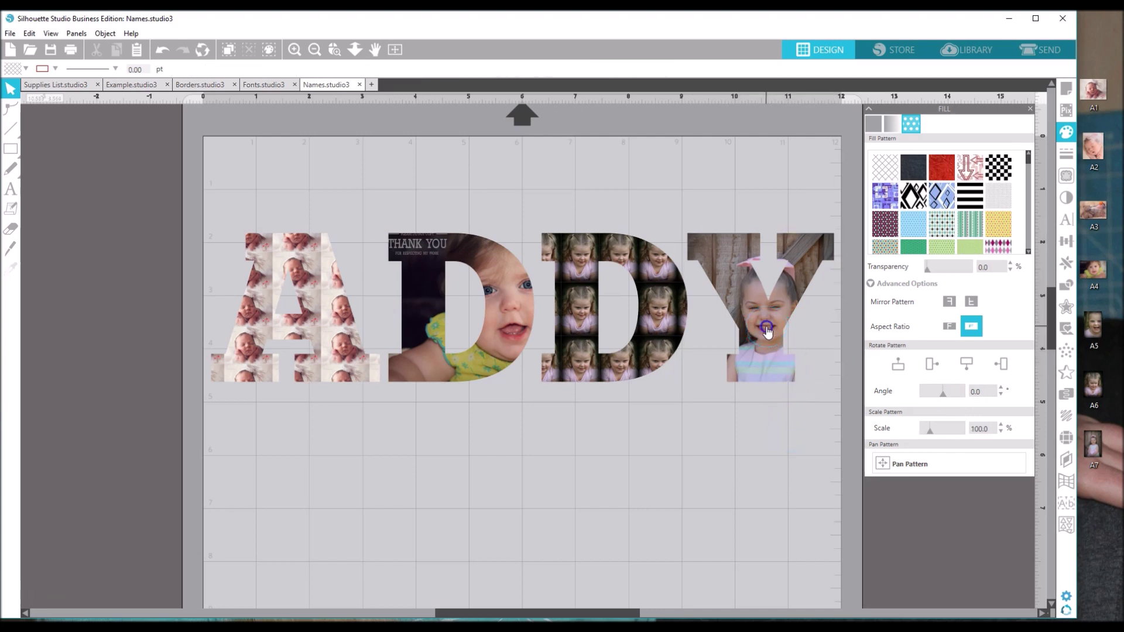
pyautogui.click(764, 328)
pyautogui.click(919, 465)
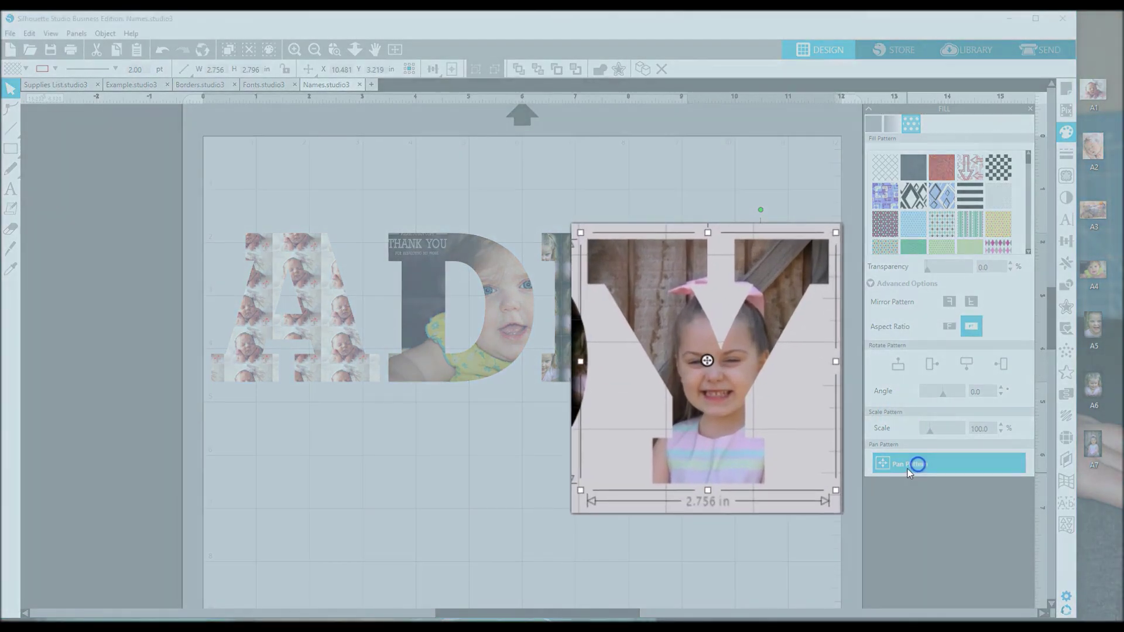
pyautogui.click(708, 361)
pyautogui.click(707, 362)
pyautogui.moveTo(707, 361); pyautogui.dragTo(742, 294)
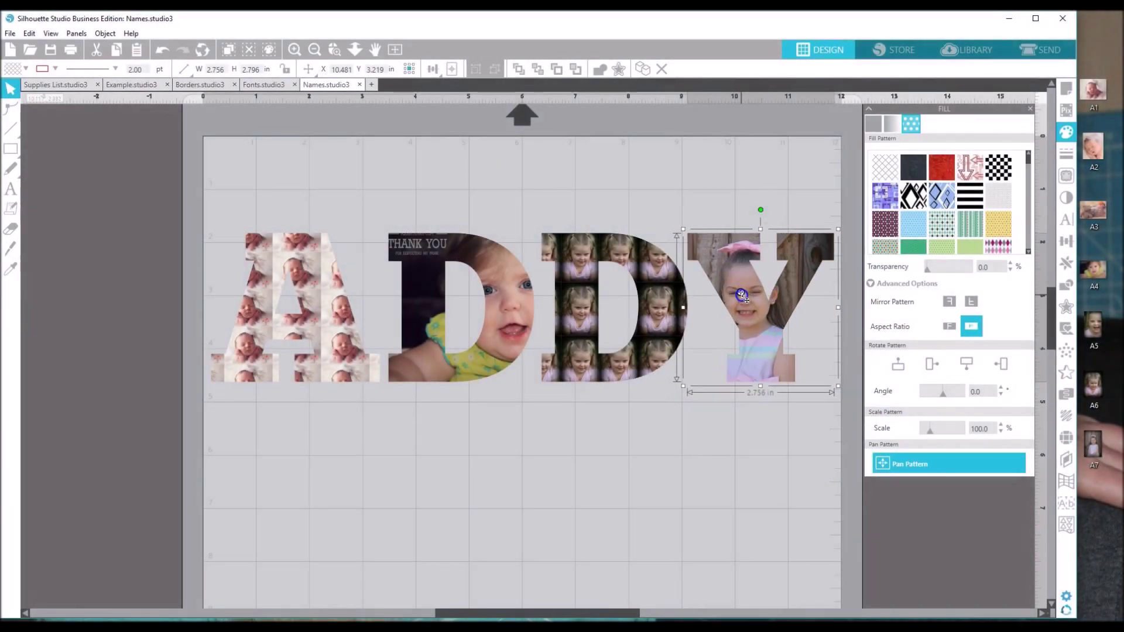
pyautogui.click(788, 424)
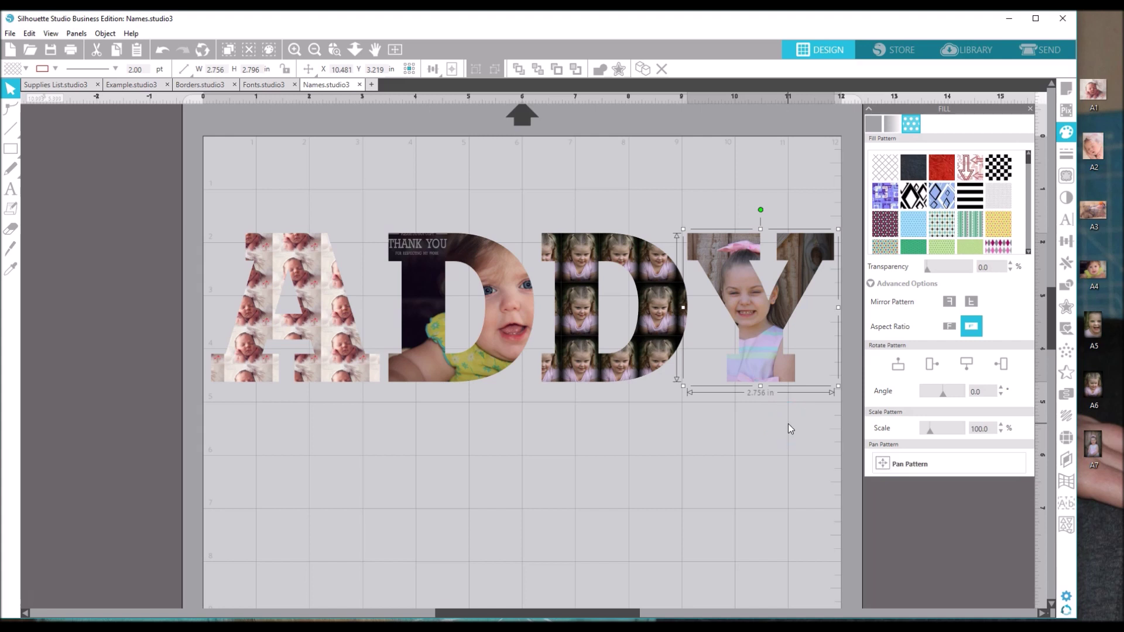
pyautogui.click(905, 465)
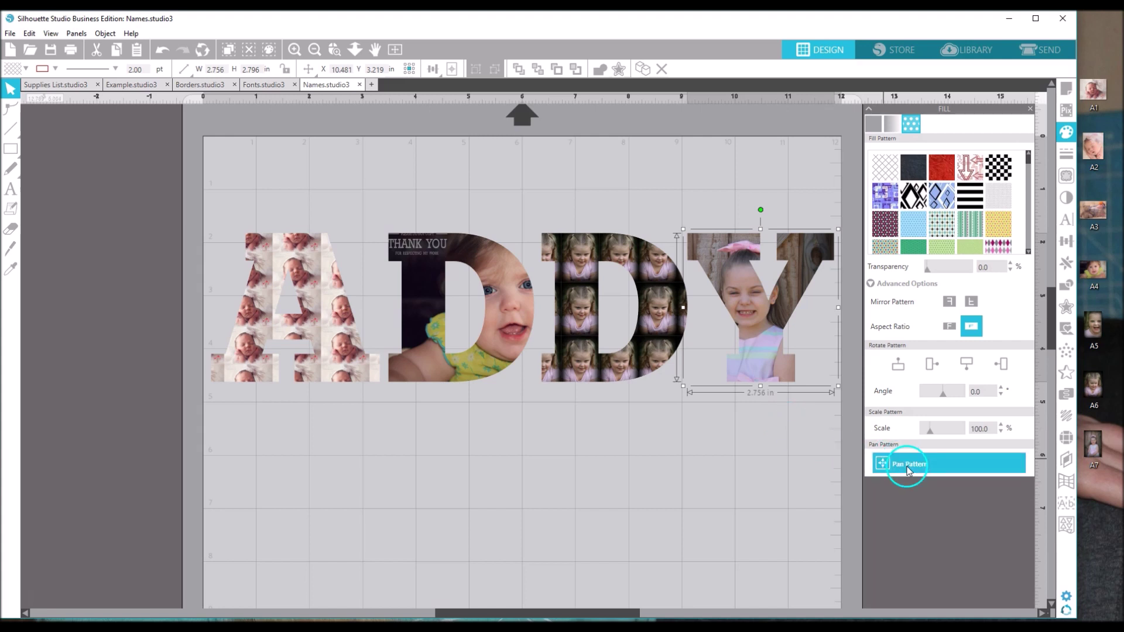
pyautogui.click(789, 440)
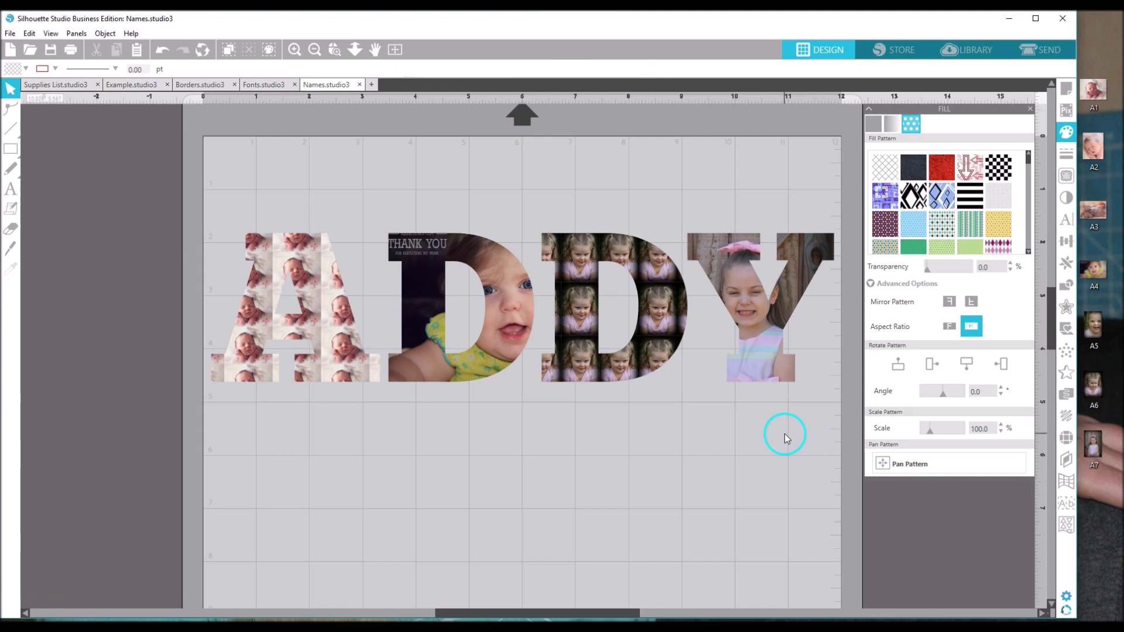